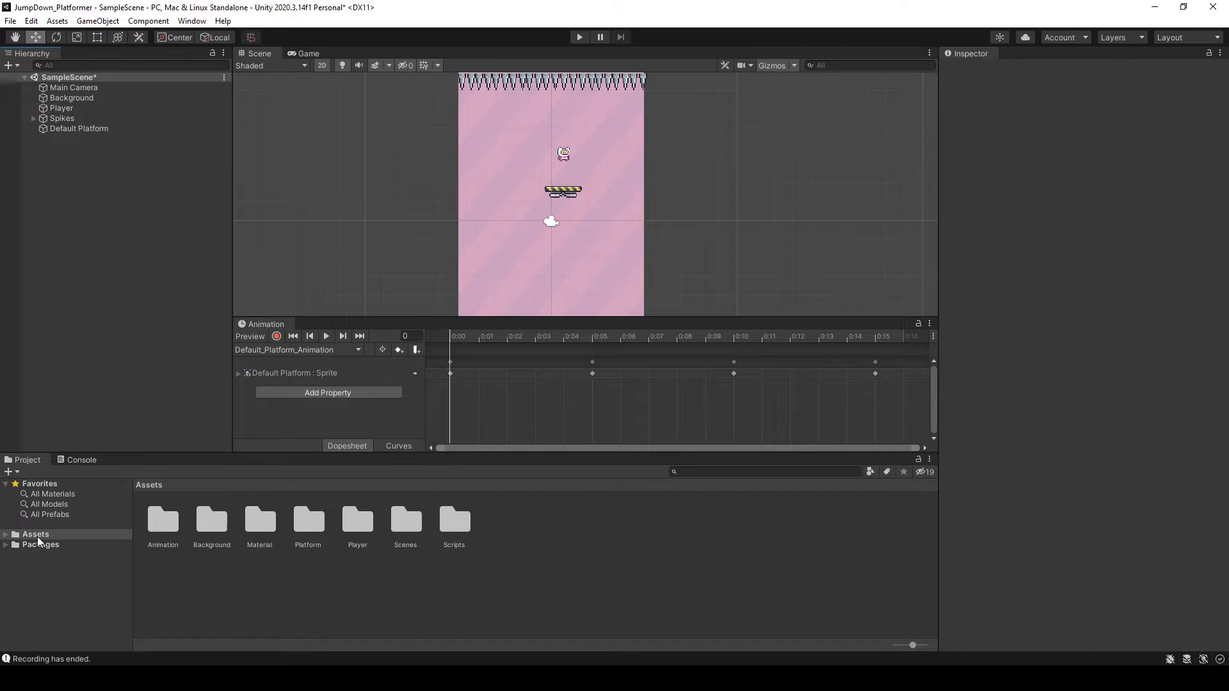
# Step: Open the Assets > Platform > Rotating Platform folder in the Project window
pyautogui.click(38, 536)
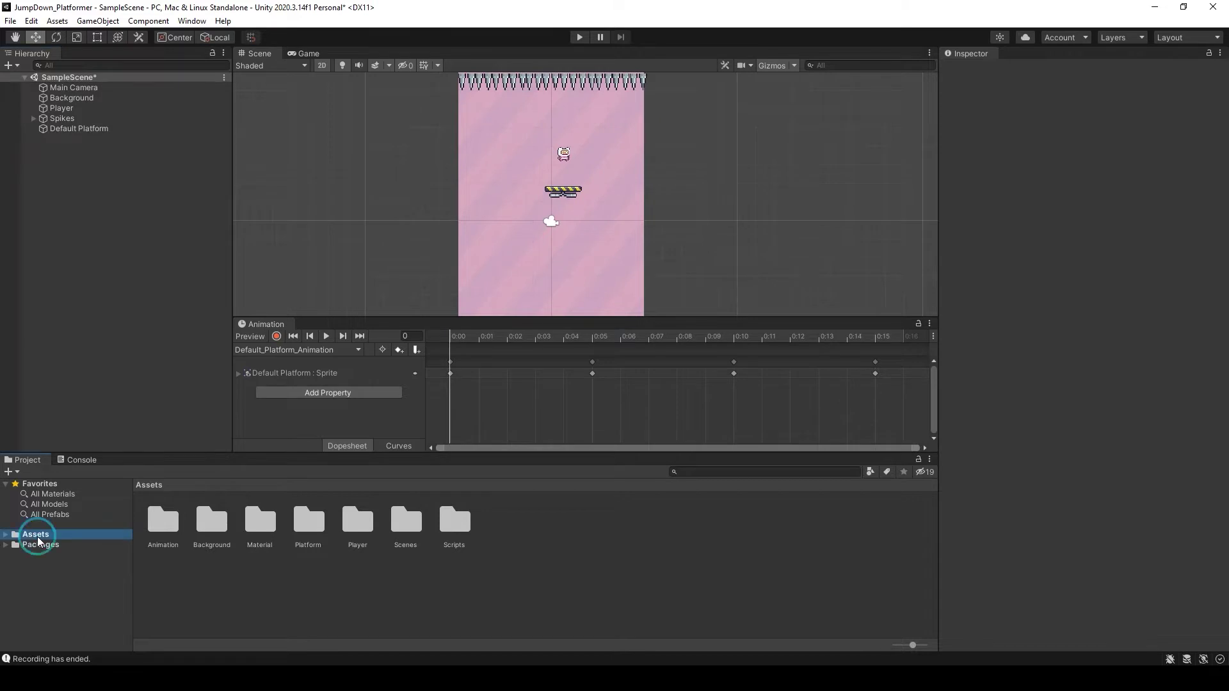
pyautogui.doubleClick(312, 526)
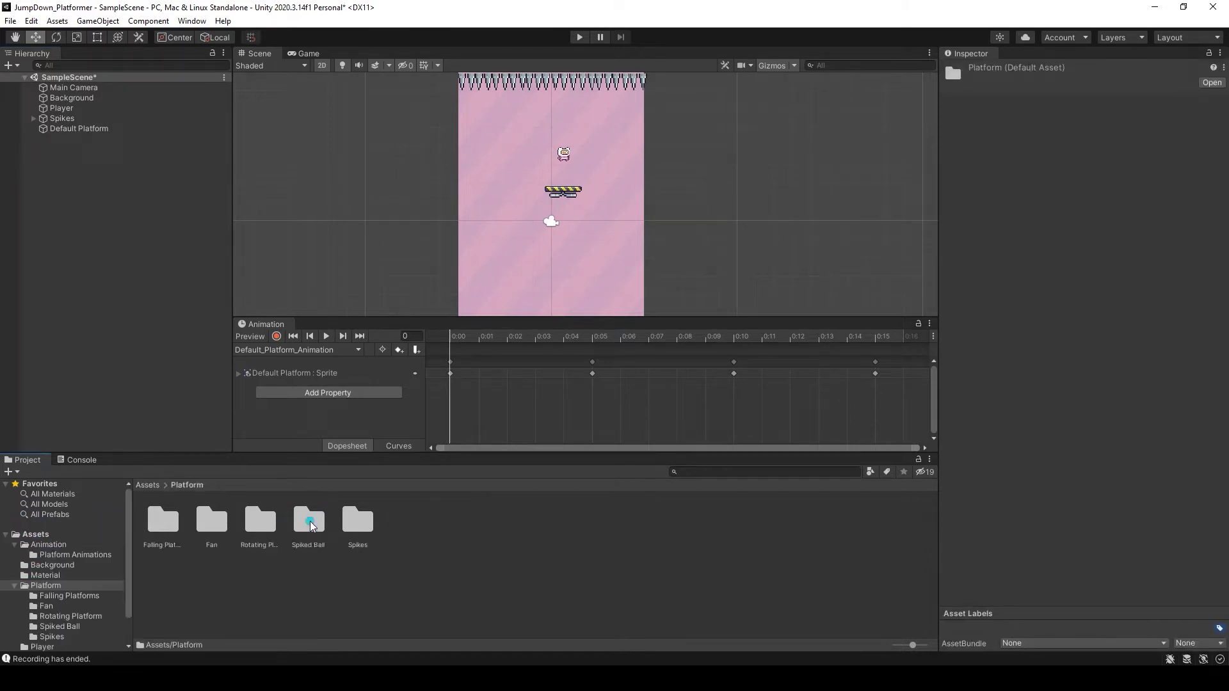
pyautogui.doubleClick(260, 523)
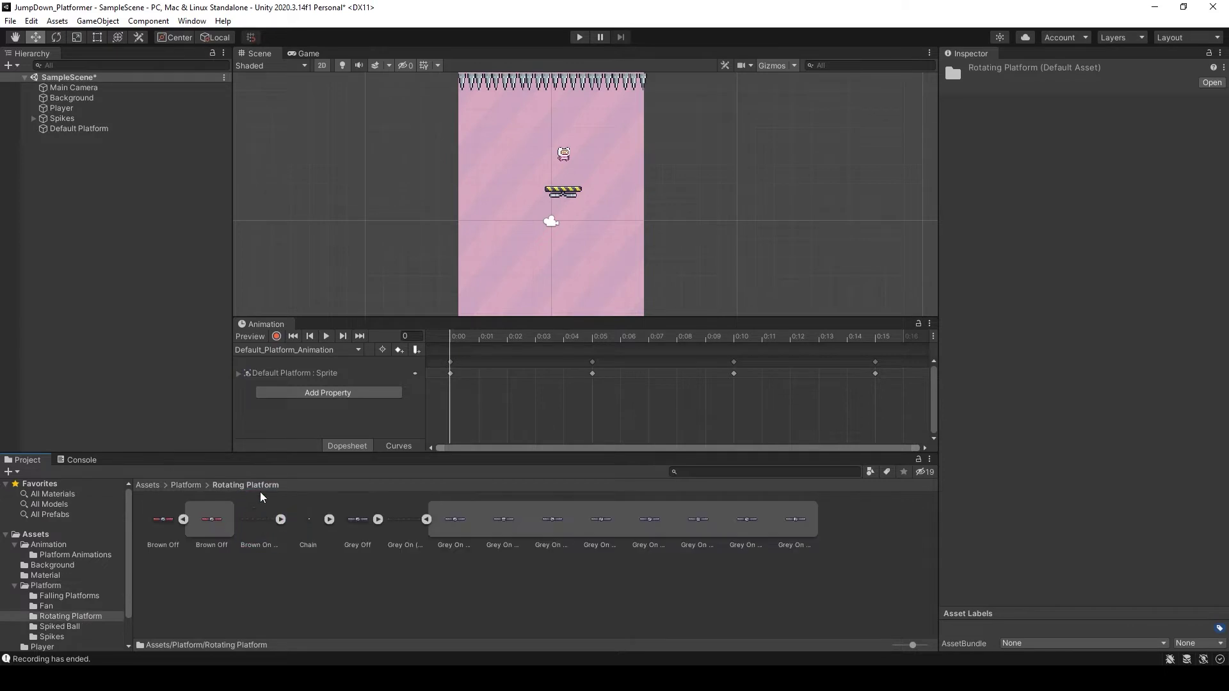
# Step: Show the Grey On (32x8) sprite sheet's import settings, comparing them with Brown Off
pyautogui.click(427, 518)
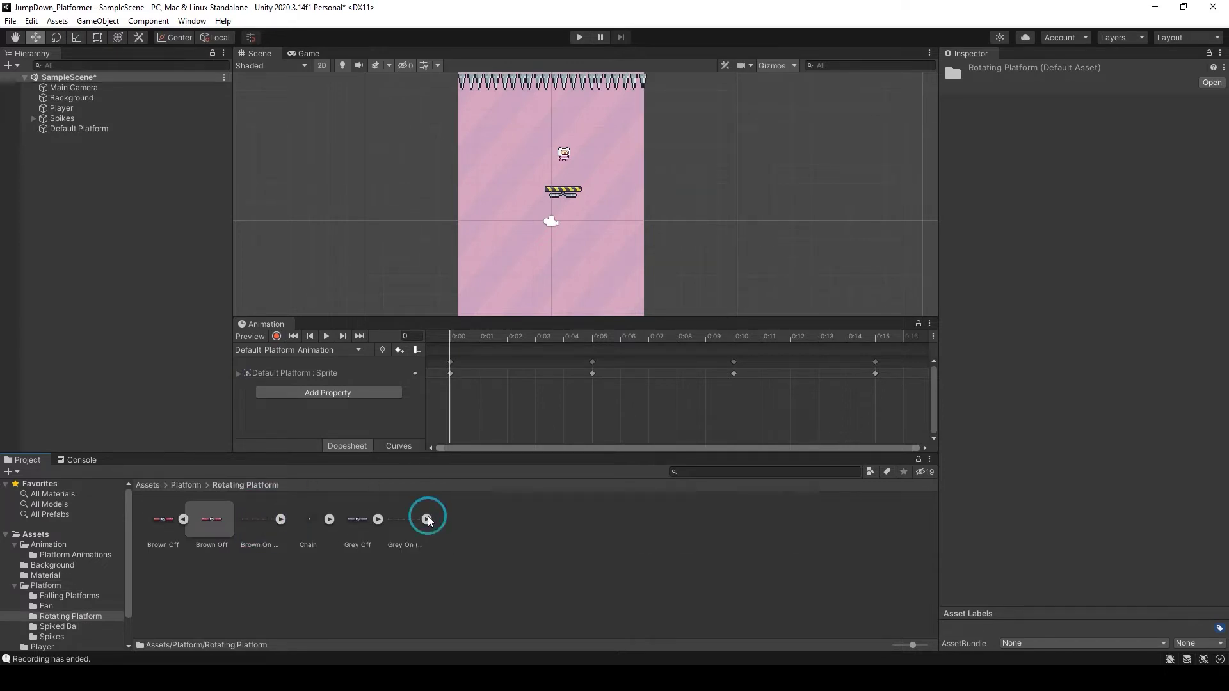
pyautogui.click(406, 518)
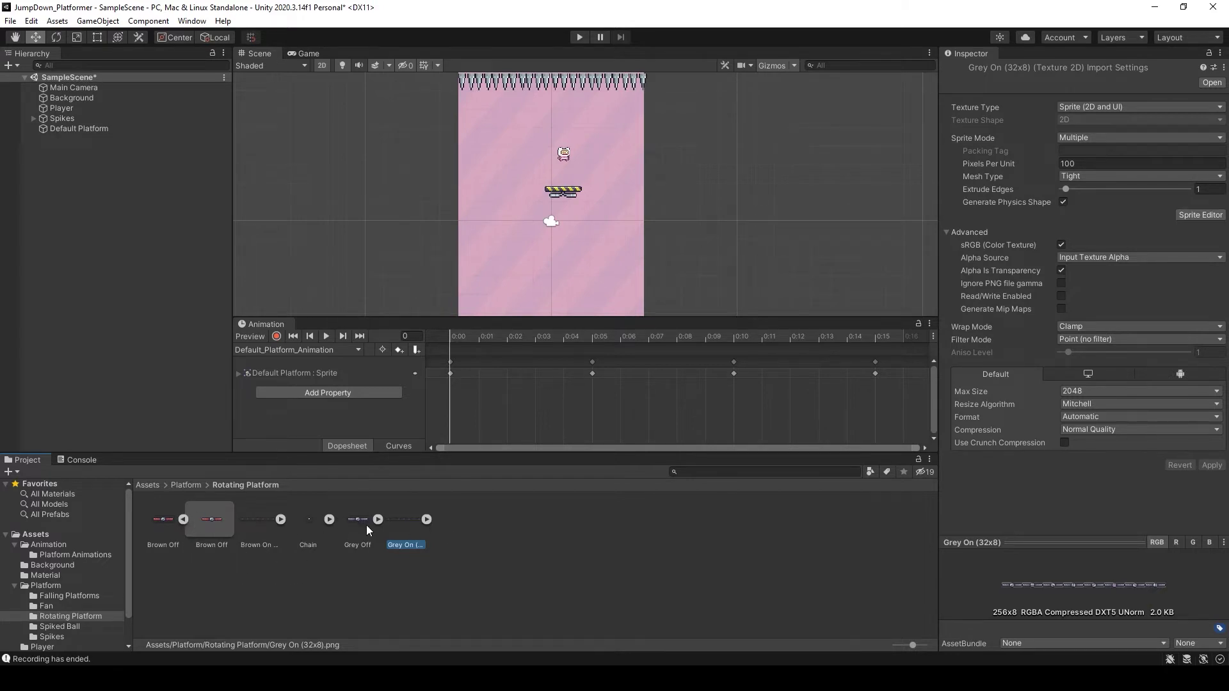
pyautogui.click(152, 530)
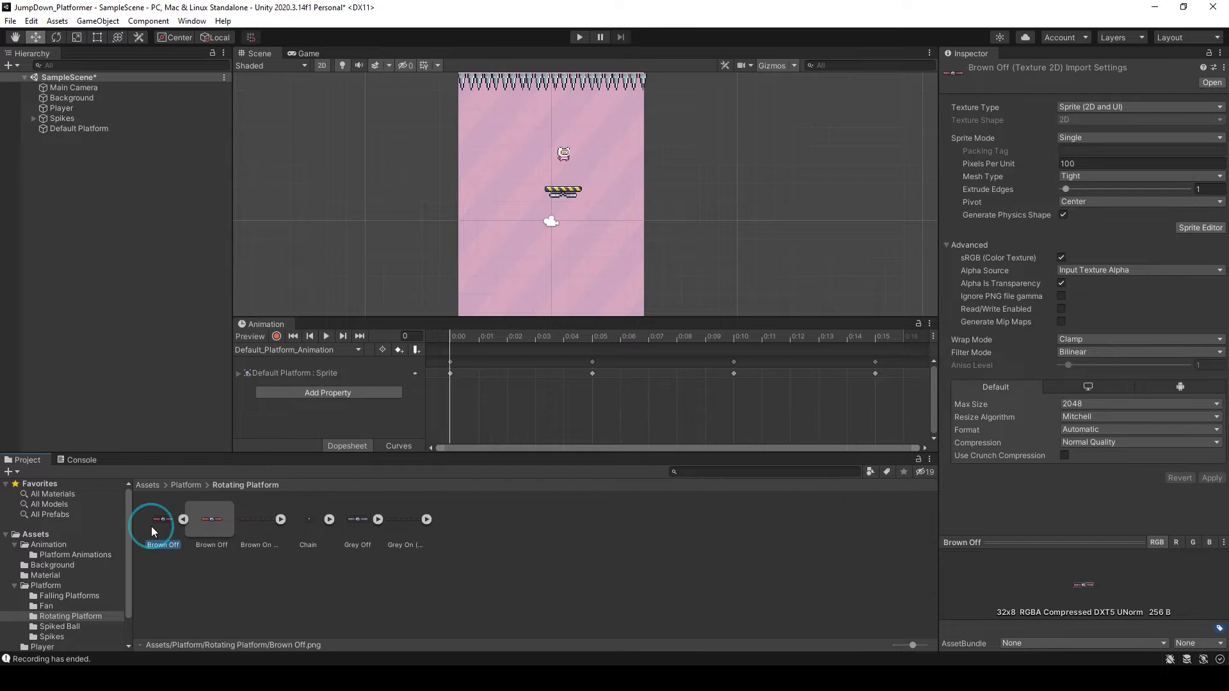
pyautogui.click(407, 518)
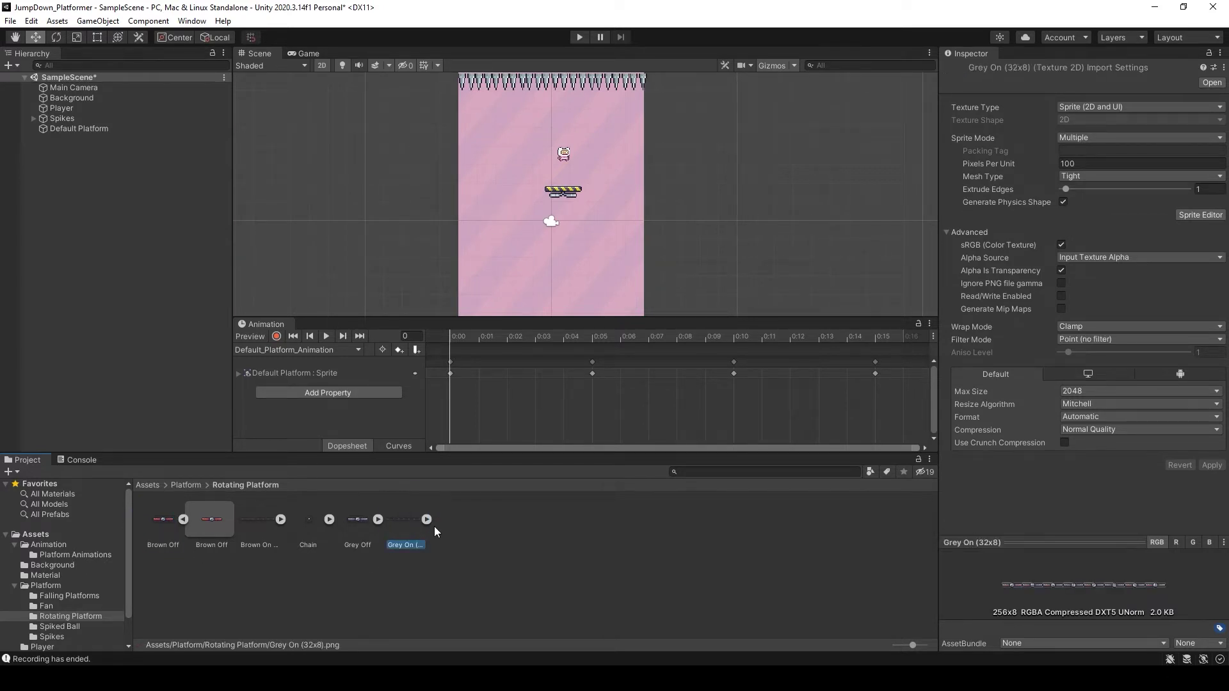
# Step: Change Grey On (32x8) Pixels Per Unit from 100 to 16 and apply
pyautogui.click(1067, 165)
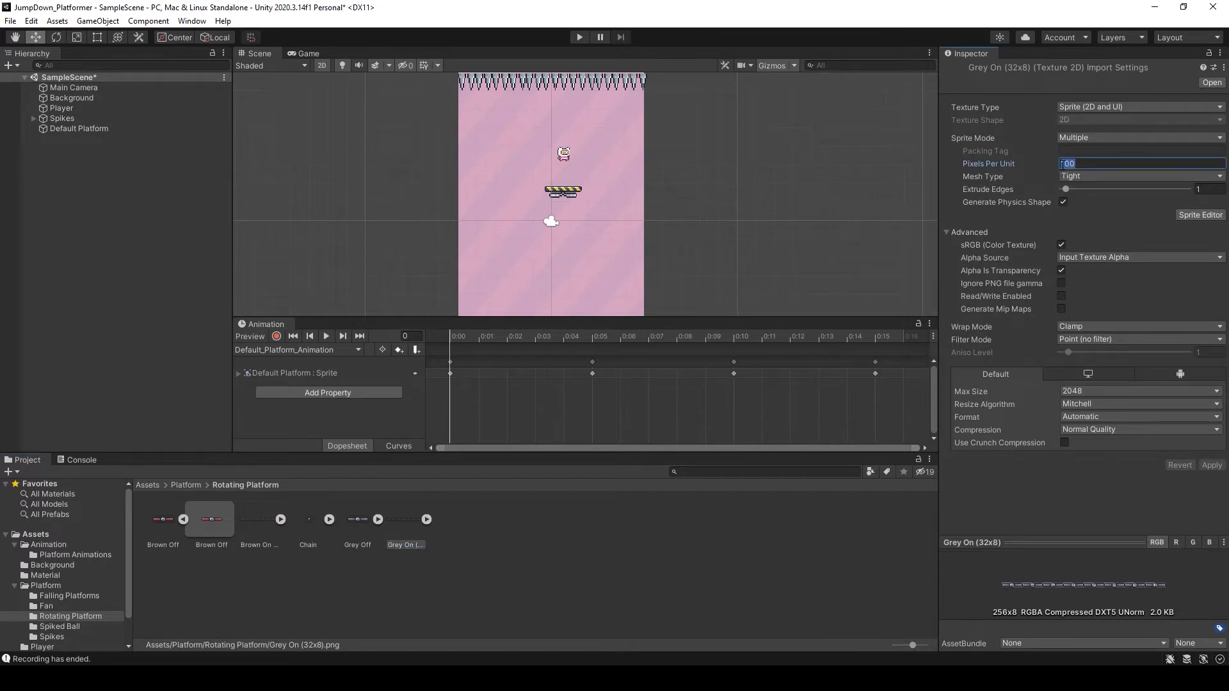
pyautogui.write('16')
pyautogui.click(1211, 465)
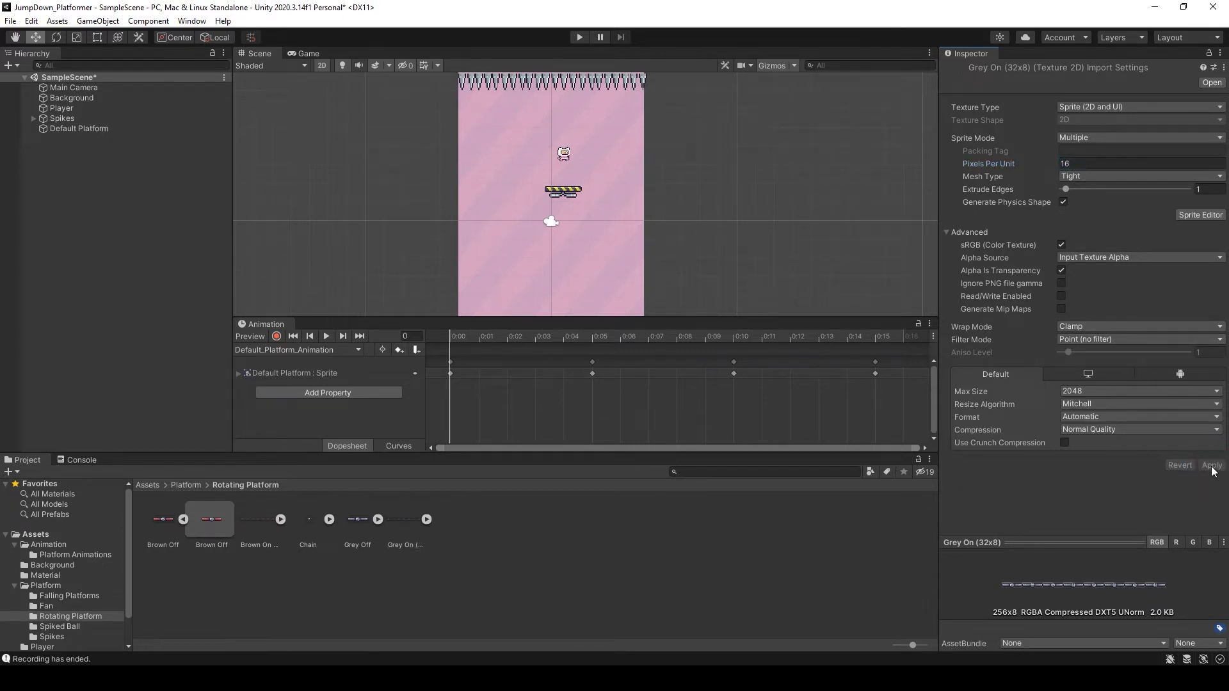
# Step: Slice the Grey On sheet in the Sprite Editor by cell size 32 × 8
pyautogui.click(1200, 216)
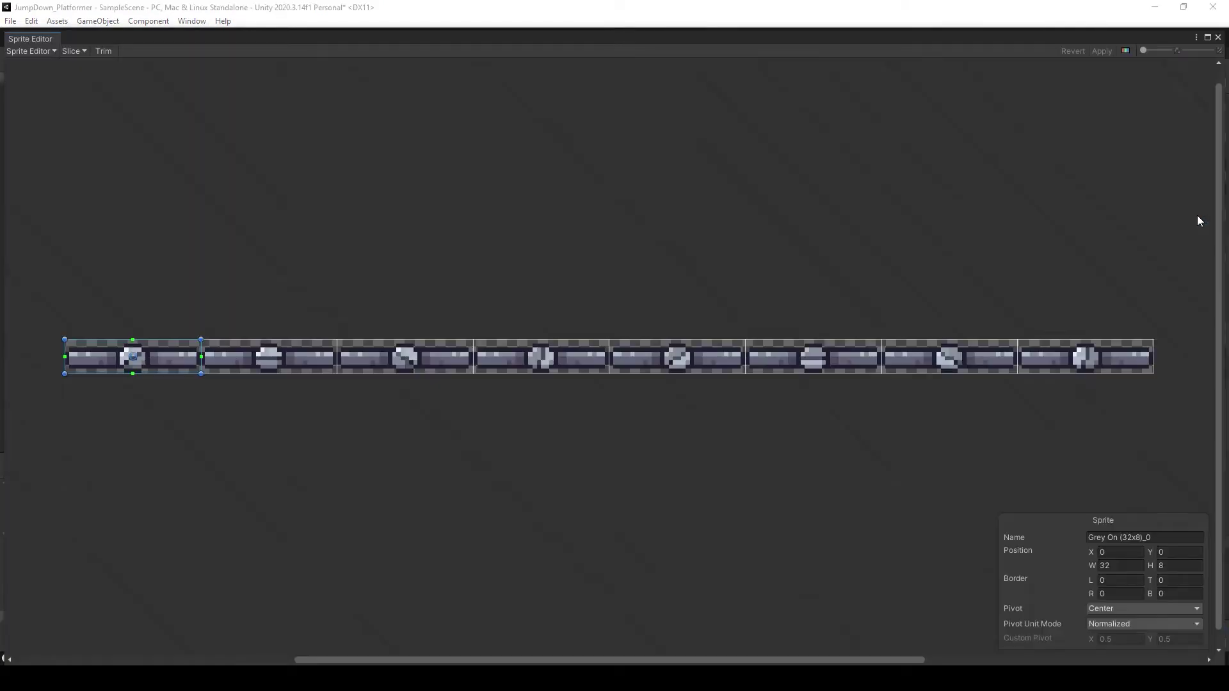
pyautogui.click(70, 51)
pyautogui.click(157, 62)
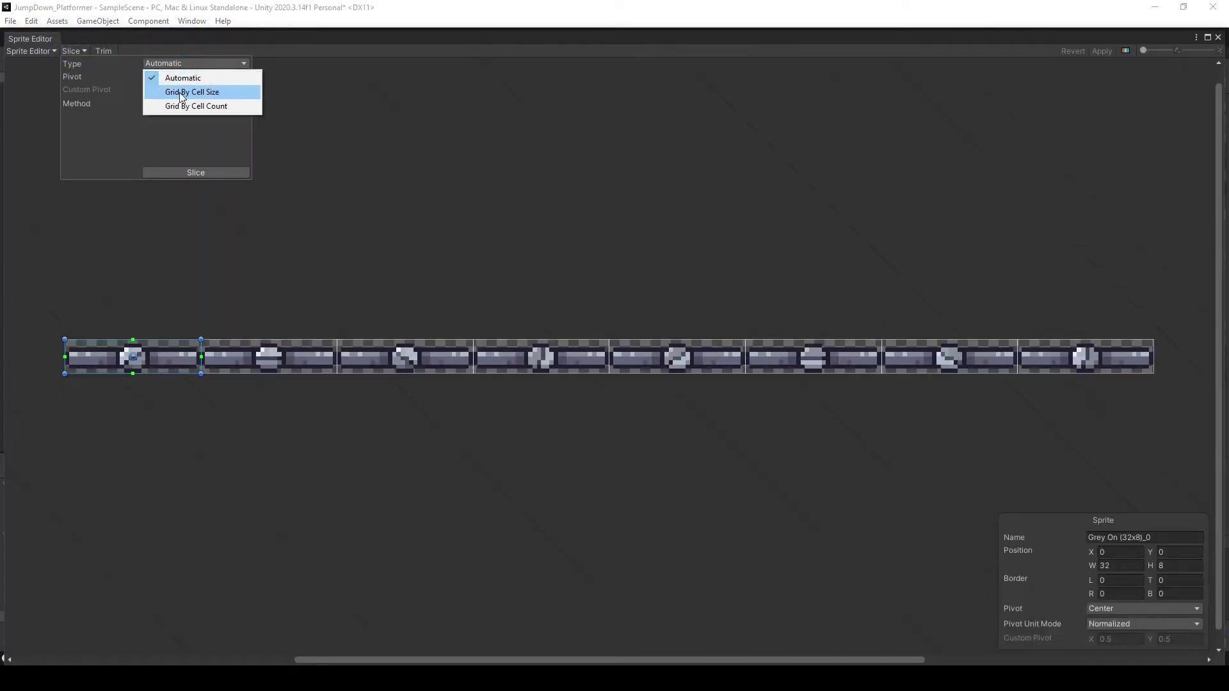
pyautogui.click(181, 93)
pyautogui.click(155, 76)
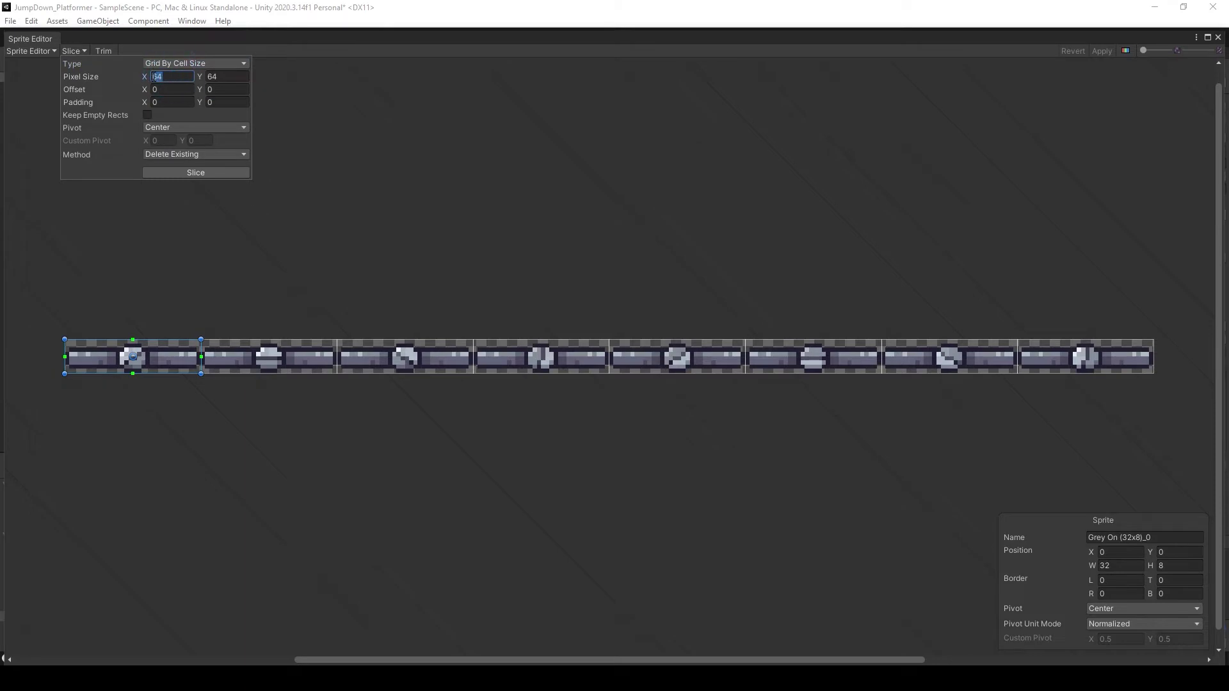
pyautogui.click(227, 77)
pyautogui.write('8')
pyautogui.hotkey('shift', 'Tab')
pyautogui.write('32')
pyautogui.click(195, 172)
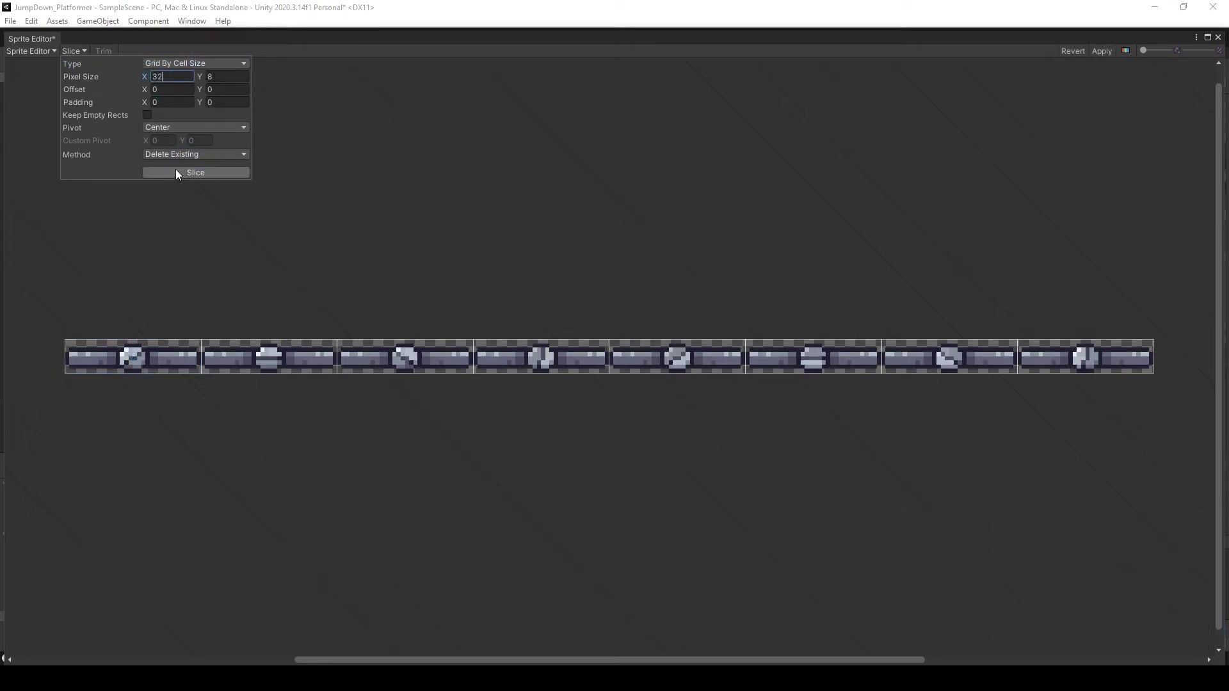
# Step: Check the bounds of all eight sliced sprites and apply the slices
pyautogui.click(170, 353)
pyautogui.click(247, 351)
pyautogui.click(400, 356)
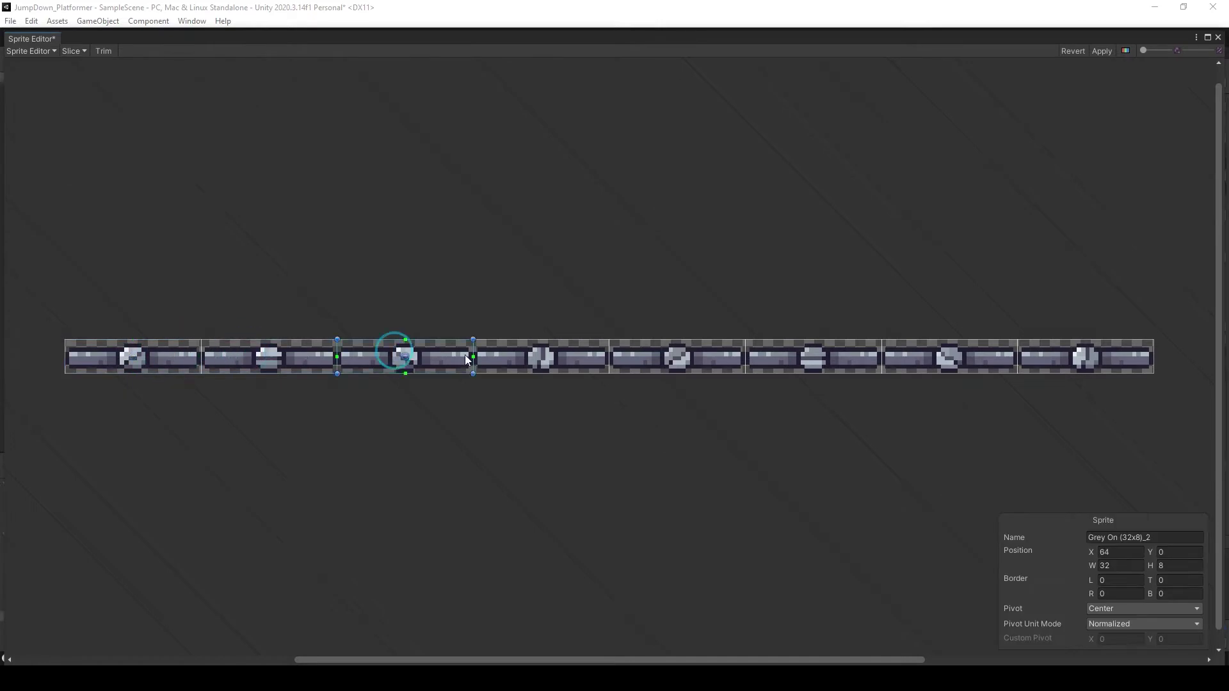
pyautogui.click(507, 356)
pyautogui.click(644, 356)
pyautogui.click(776, 355)
pyautogui.click(941, 356)
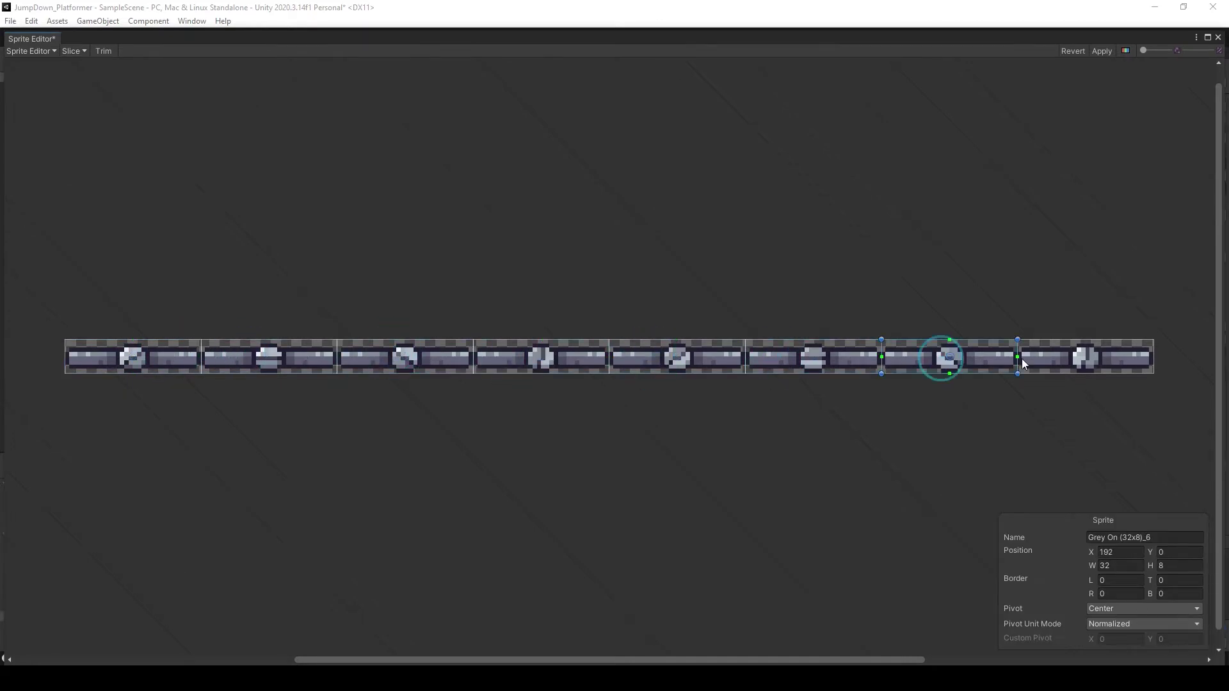
pyautogui.click(1048, 356)
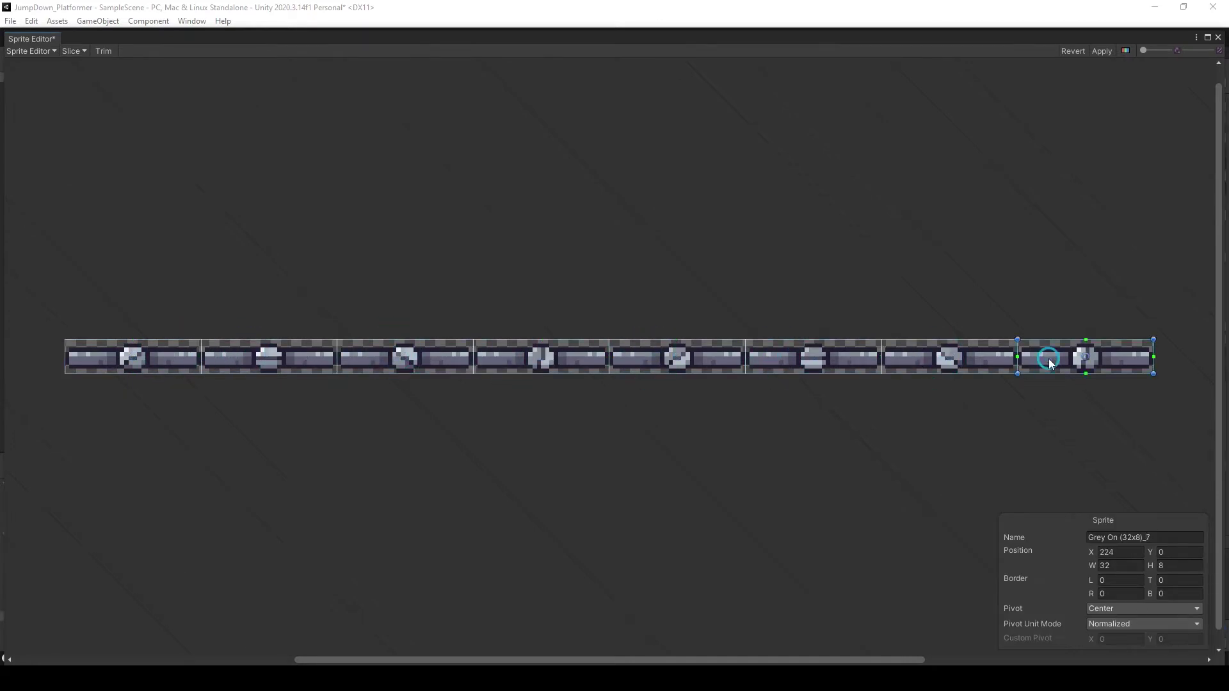
pyautogui.click(1095, 51)
# Step: Drag the Grey On (32x8)_0 sprite into the Hierarchy as a new scene object
pyautogui.click(1217, 37)
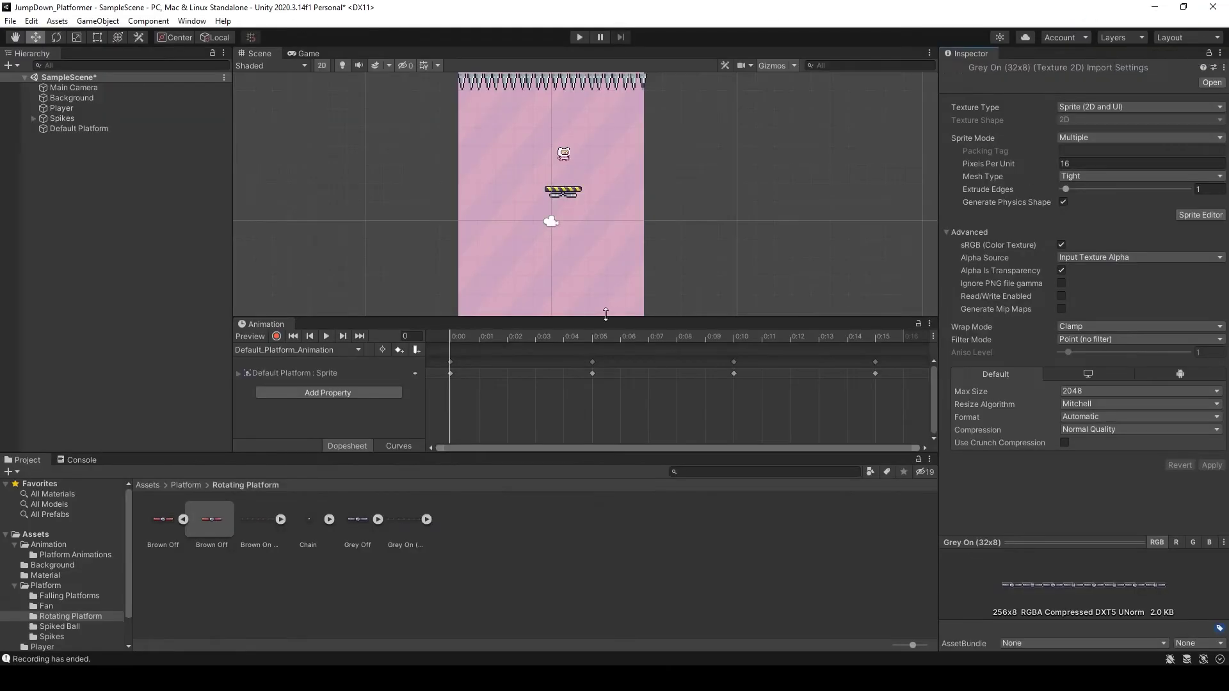
pyautogui.click(428, 520)
pyautogui.click(455, 520)
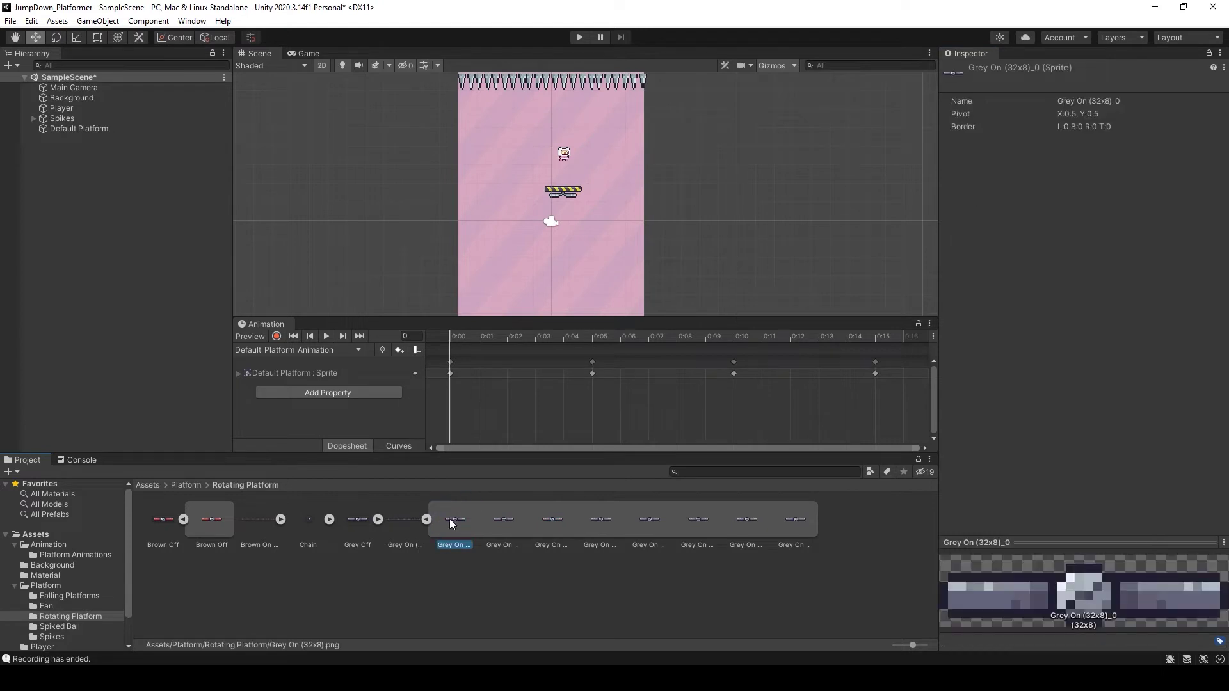
pyautogui.moveTo(455, 519); pyautogui.dragTo(84, 145)
# Step: Rename the new object to Rotating_Platform
pyautogui.click(68, 139)
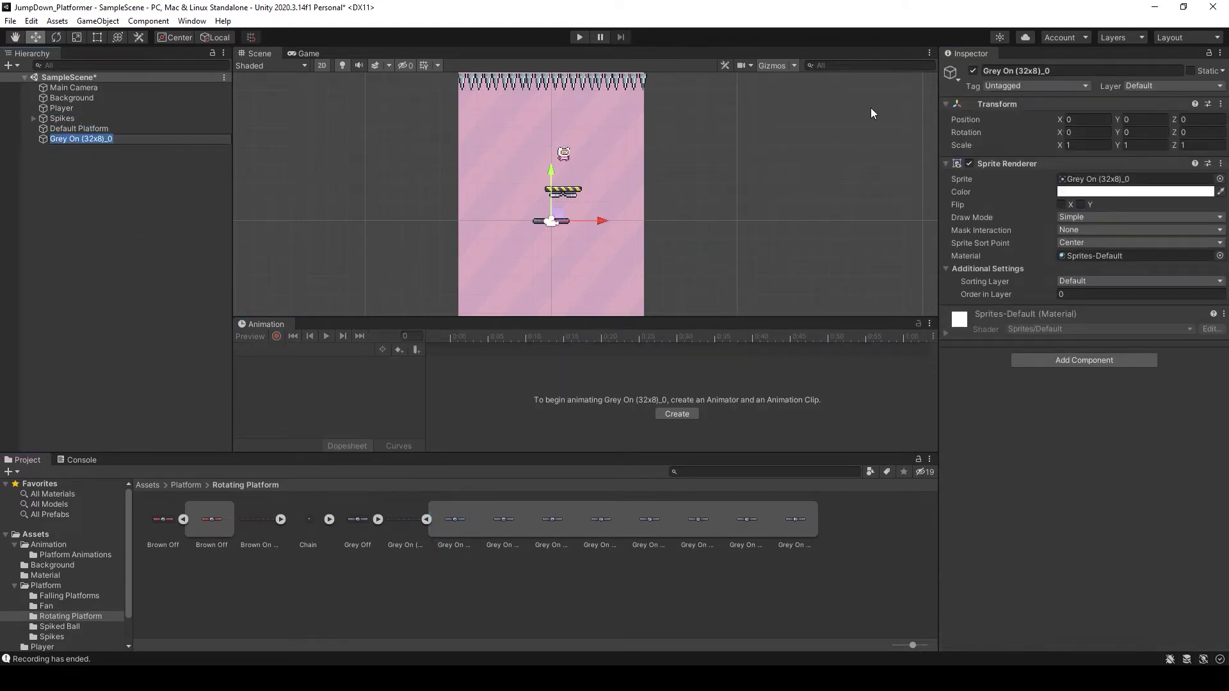
pyautogui.click(1056, 70)
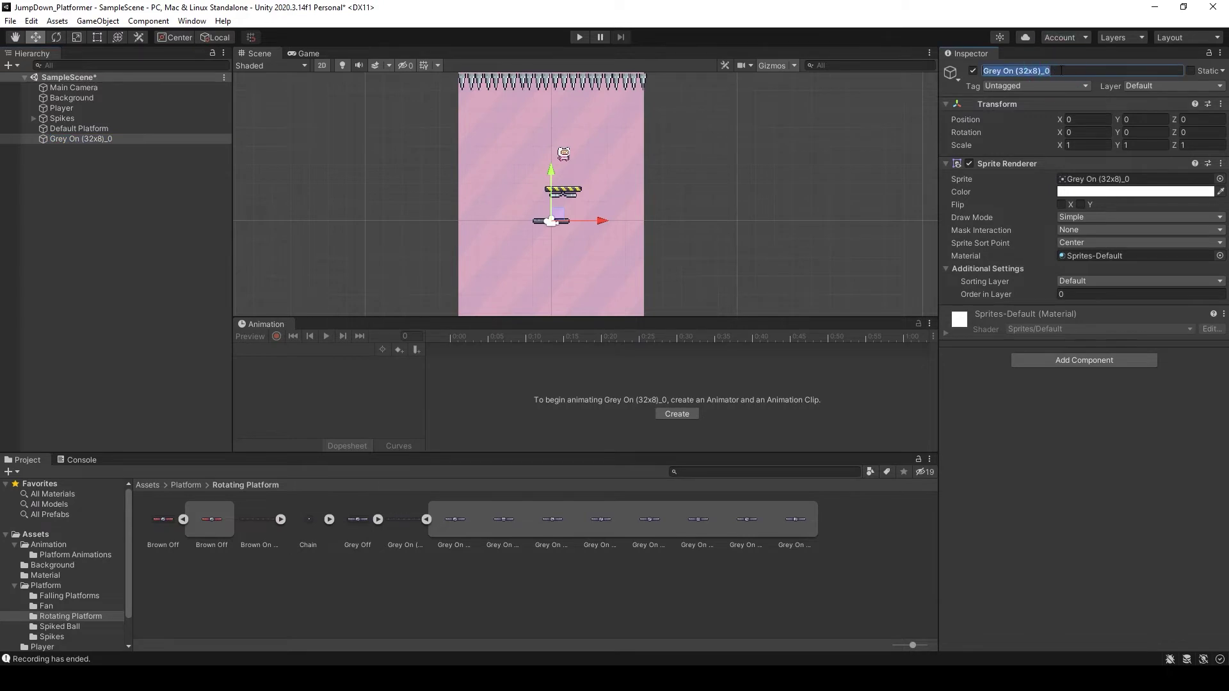
pyautogui.write('Rotat')
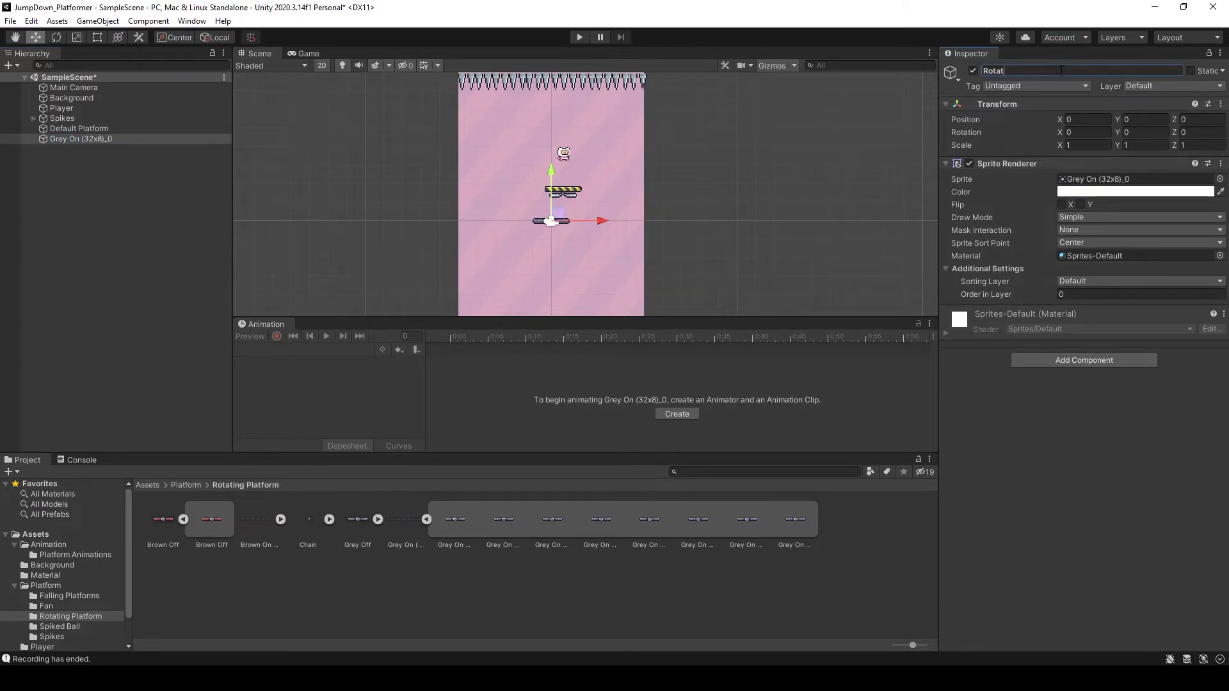
pyautogui.write('ing_Platform')
pyautogui.click(98, 148)
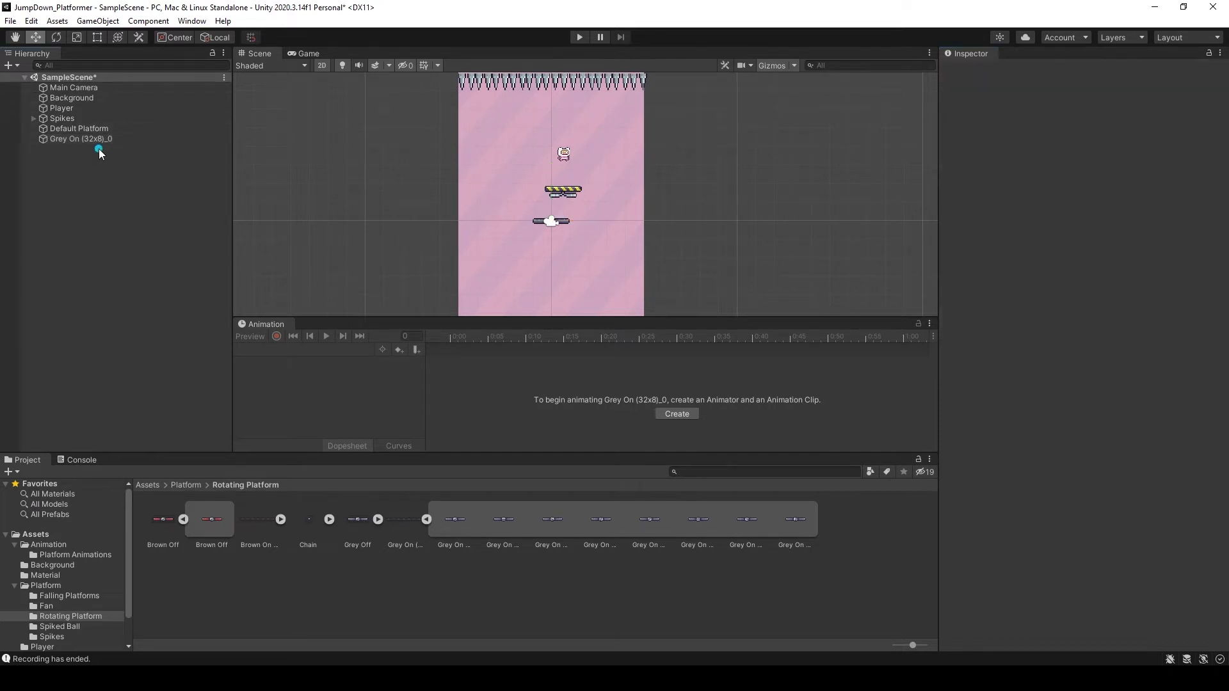
pyautogui.click(82, 140)
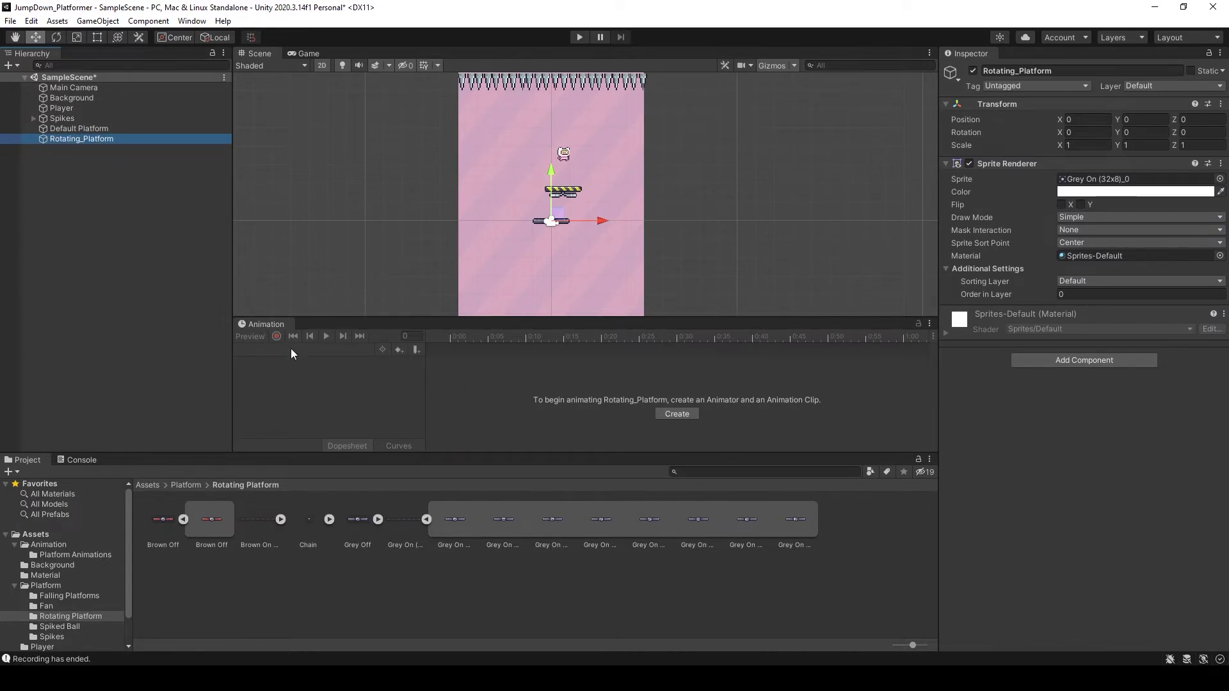
# Step: Start a new animation clip named Rotating_Platform in Assets/Animation/Platform Animations
pyautogui.click(676, 414)
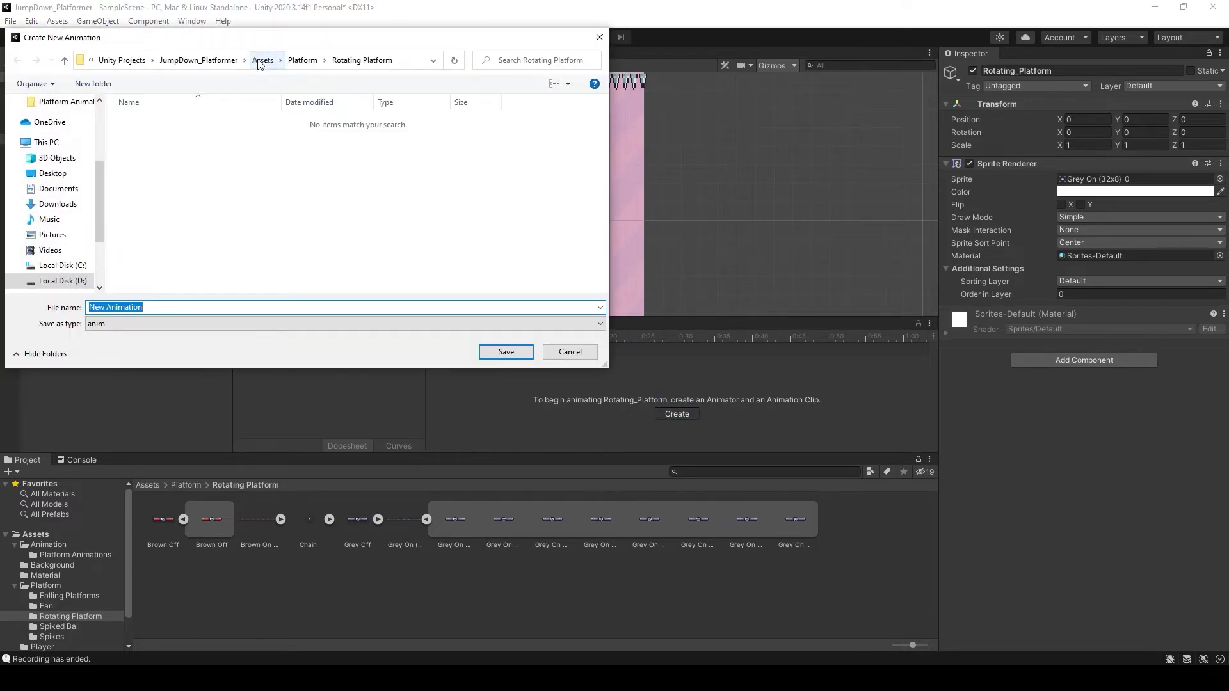
pyautogui.click(262, 59)
pyautogui.doubleClick(143, 119)
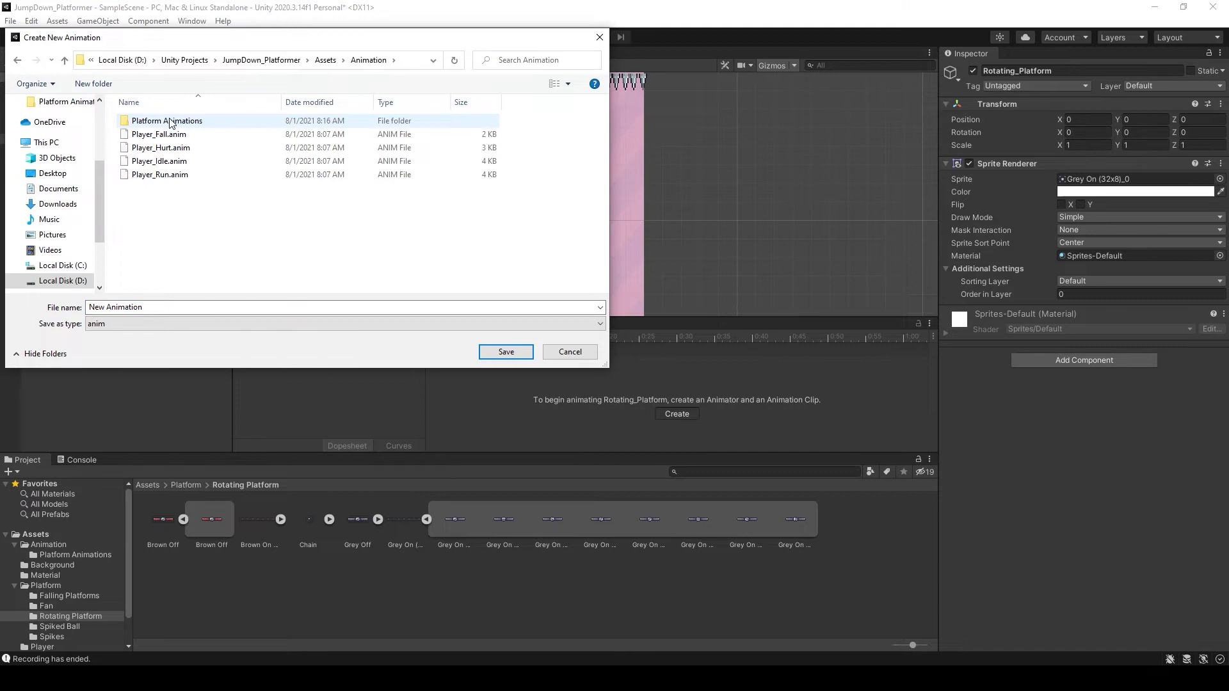
pyautogui.doubleClick(170, 121)
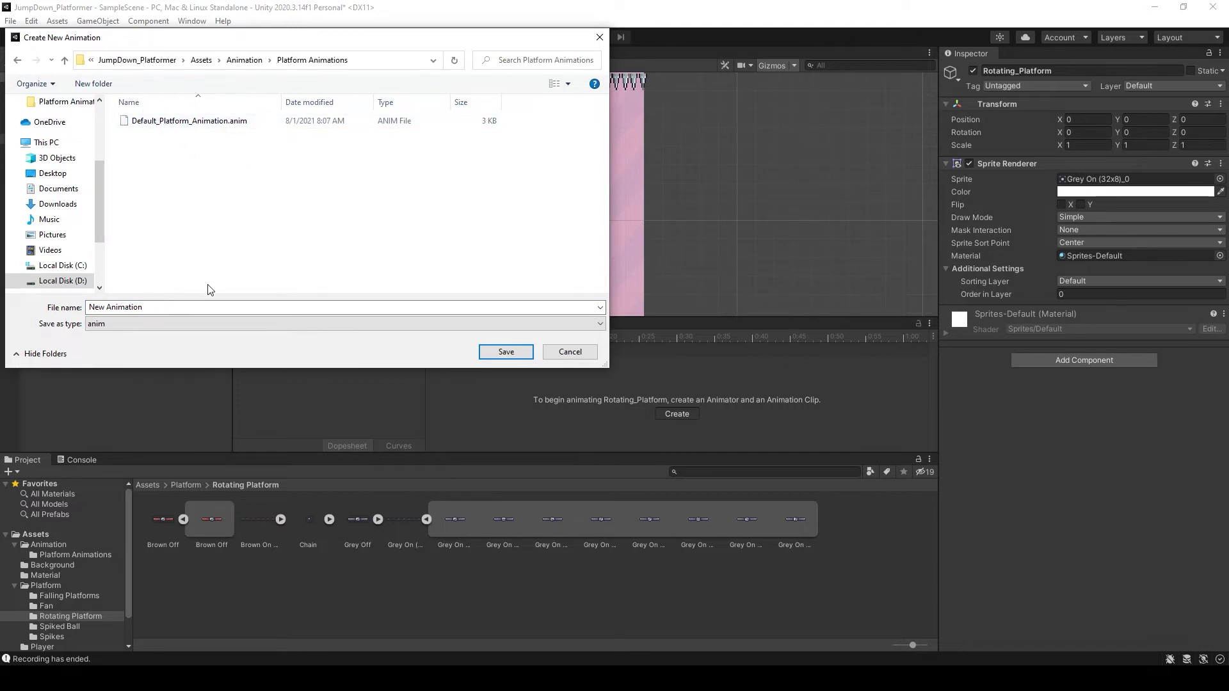
pyautogui.tripleClick(171, 307)
pyautogui.write('R')
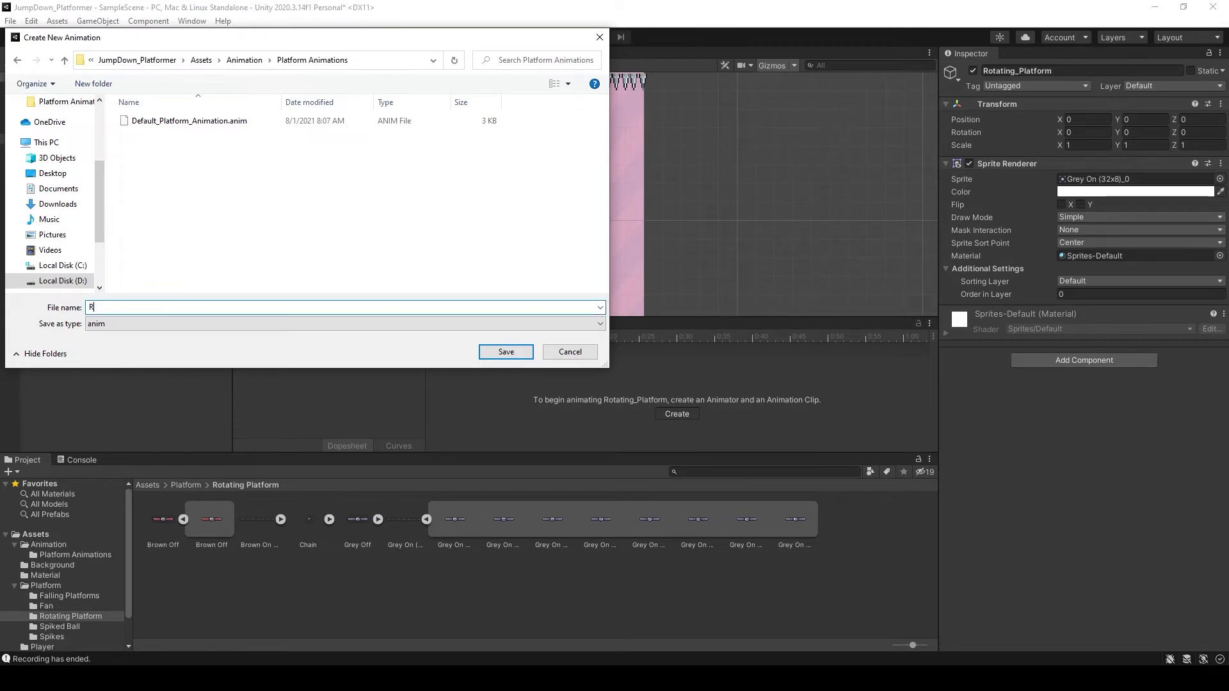
pyautogui.write('otating_Platform')
# Step: Save the clip and add the eight Grey On sprites as its keyframes
pyautogui.click(506, 352)
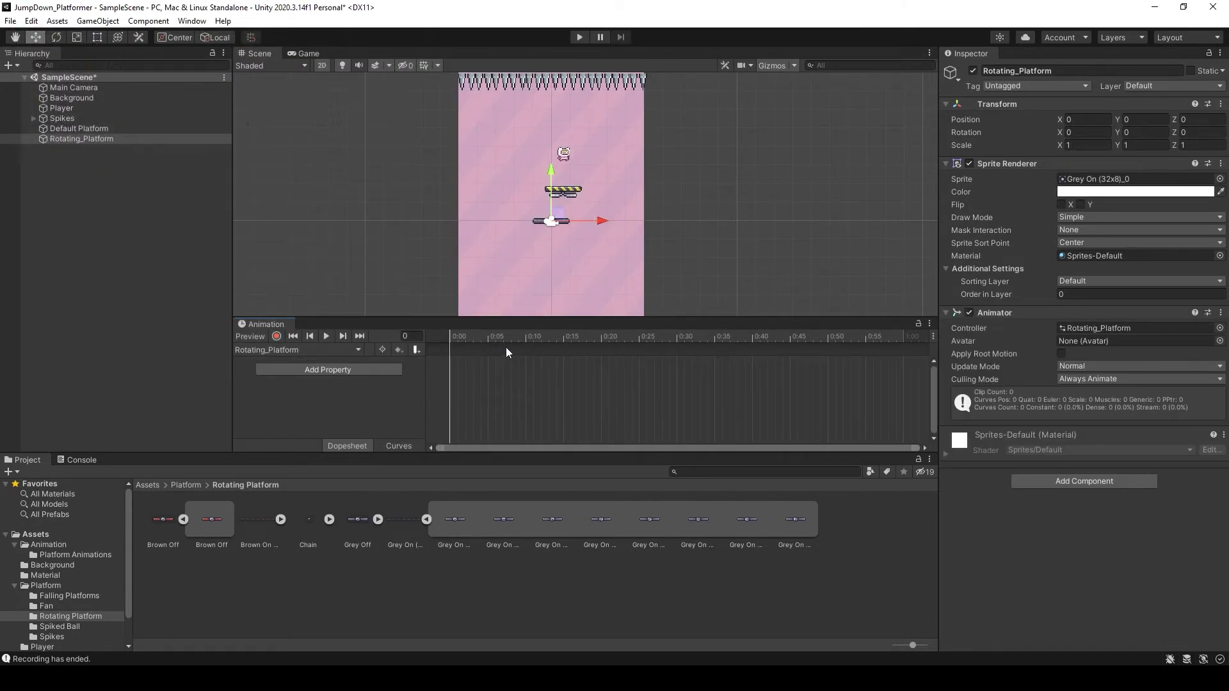
pyautogui.click(454, 521)
pyautogui.keyDown('shift'); pyautogui.click(792, 522); pyautogui.keyUp('shift')
pyautogui.moveTo(441, 522); pyautogui.dragTo(685, 376)
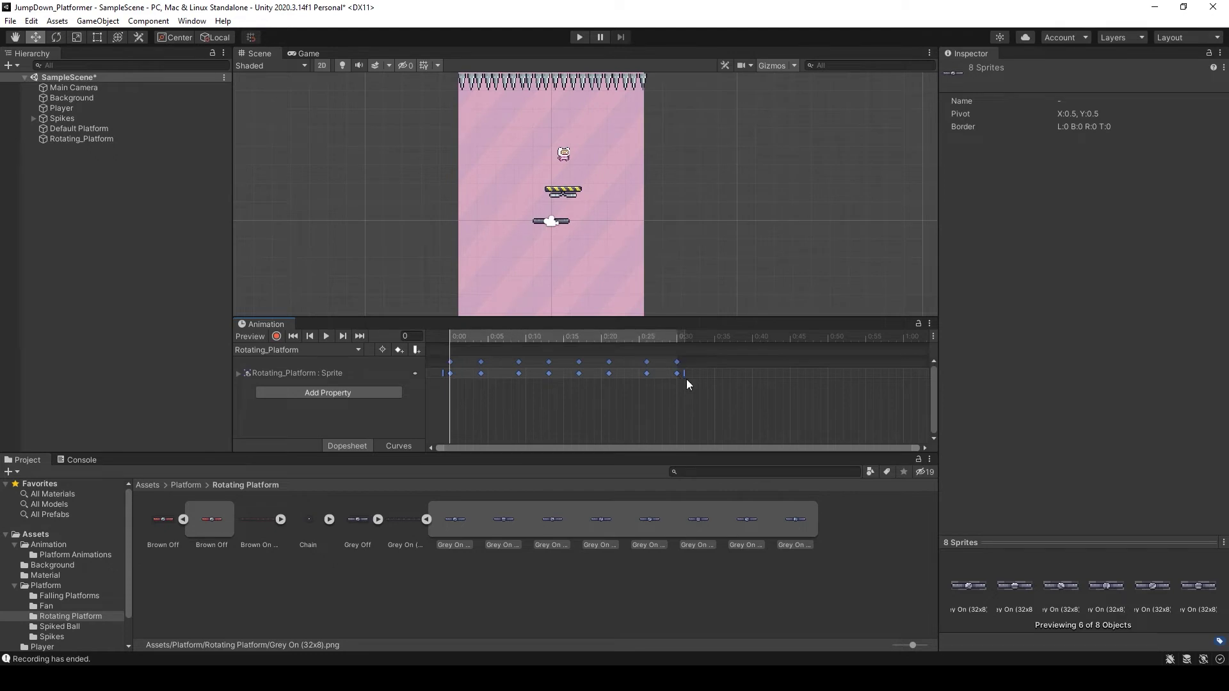
# Step: Preview the sprite animation and move Rotating_Platform left to Position X -2.74
pyautogui.click(326, 336)
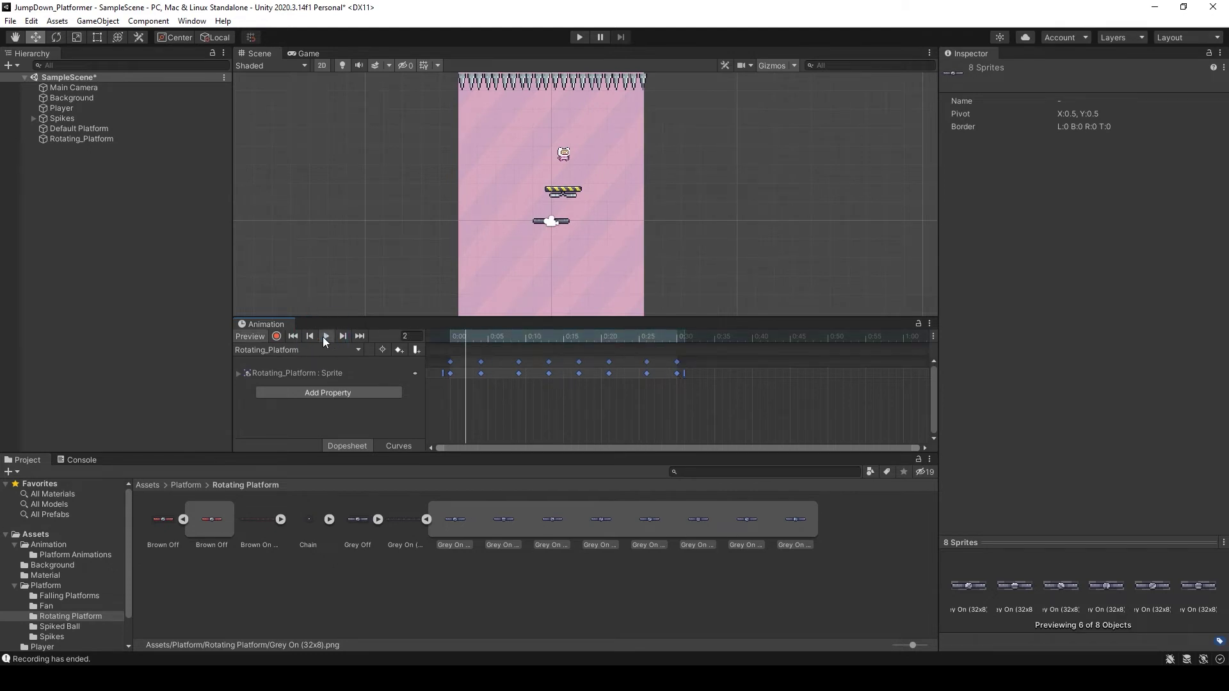
pyautogui.click(326, 336)
pyautogui.click(551, 221)
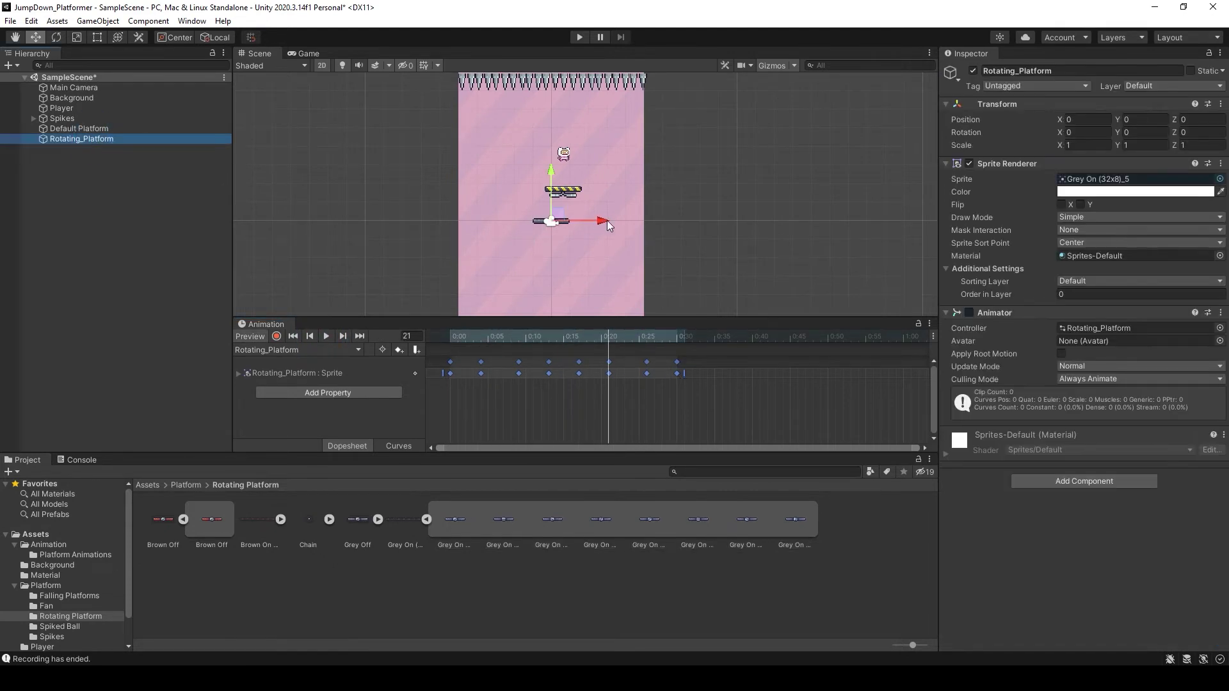
pyautogui.moveTo(604, 221); pyautogui.dragTo(549, 220)
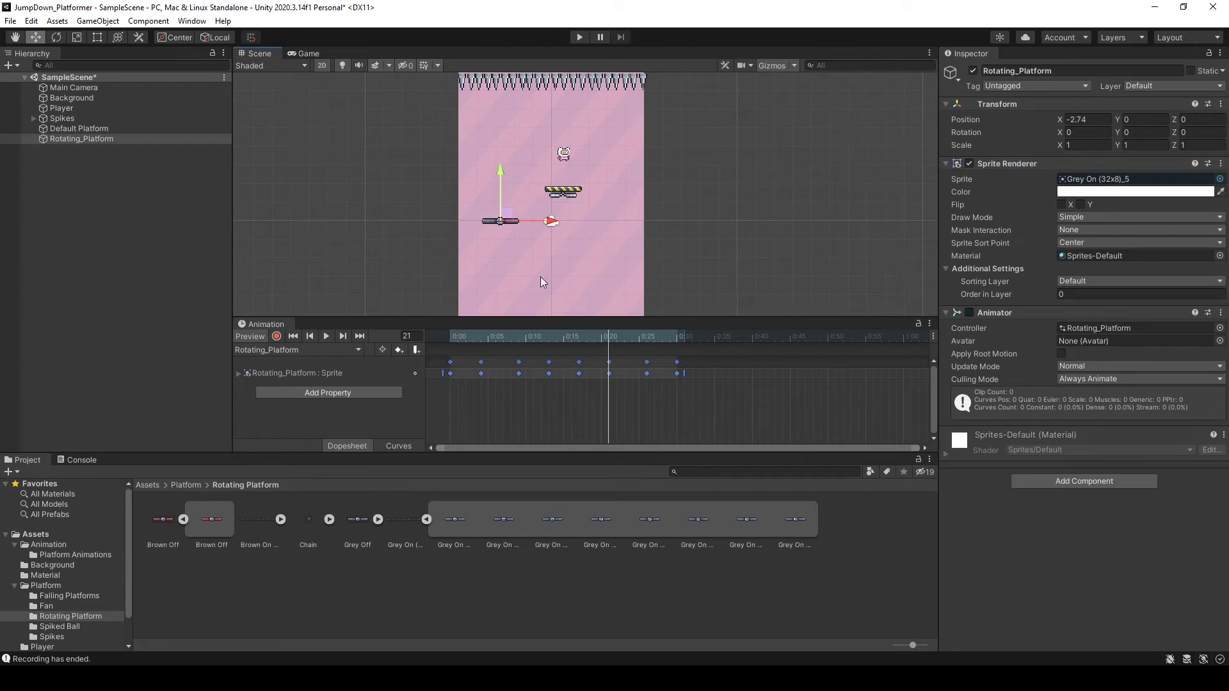
pyautogui.click(328, 336)
pyautogui.click(114, 168)
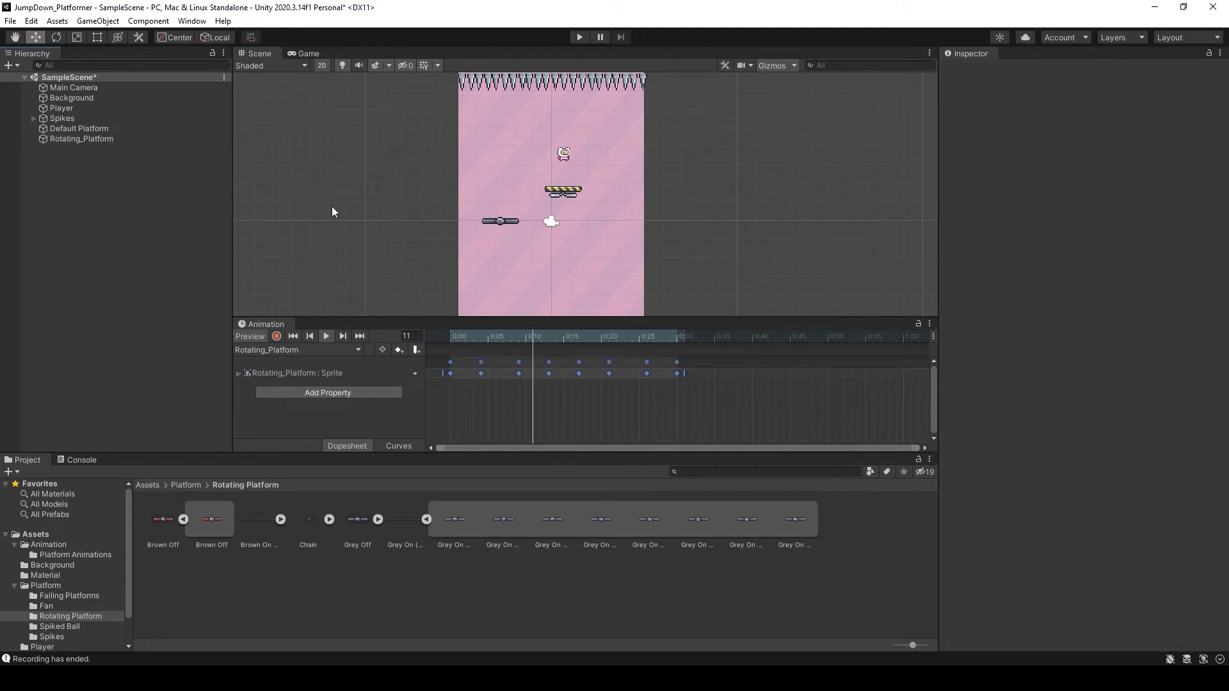
pyautogui.click(326, 336)
# Step: Add a Box Collider 2D component to Rotating_Platform
pyautogui.click(77, 131)
pyautogui.click(80, 139)
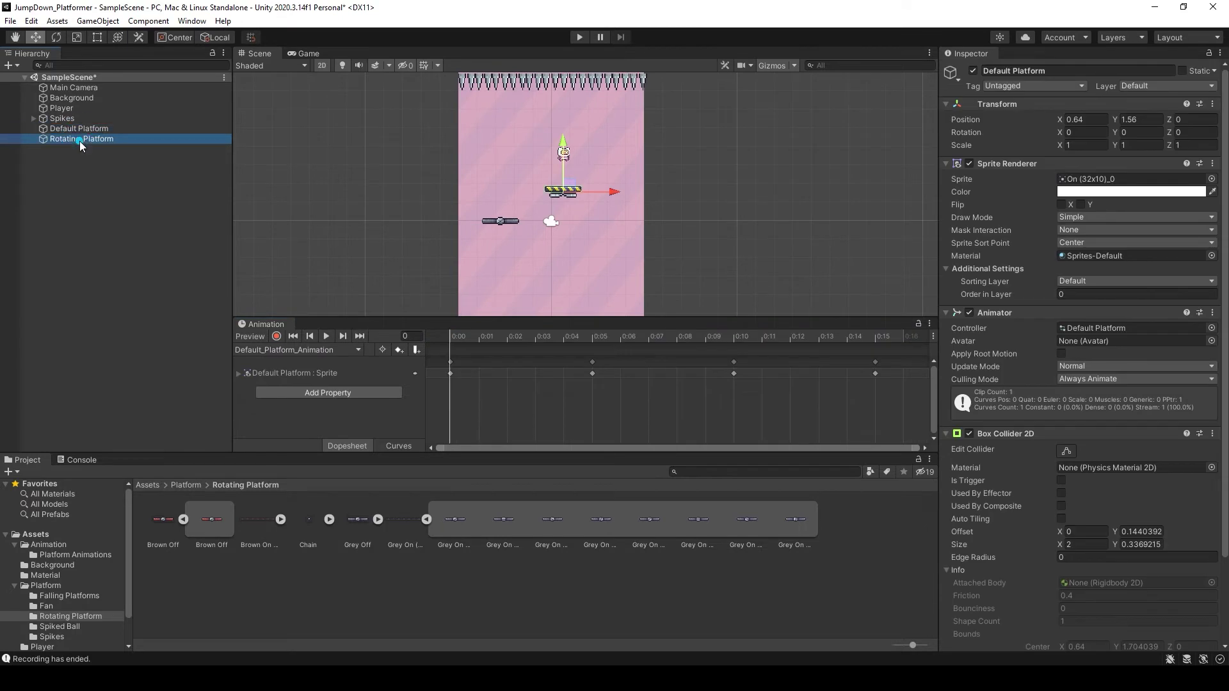
pyautogui.click(1072, 486)
pyautogui.write('r')
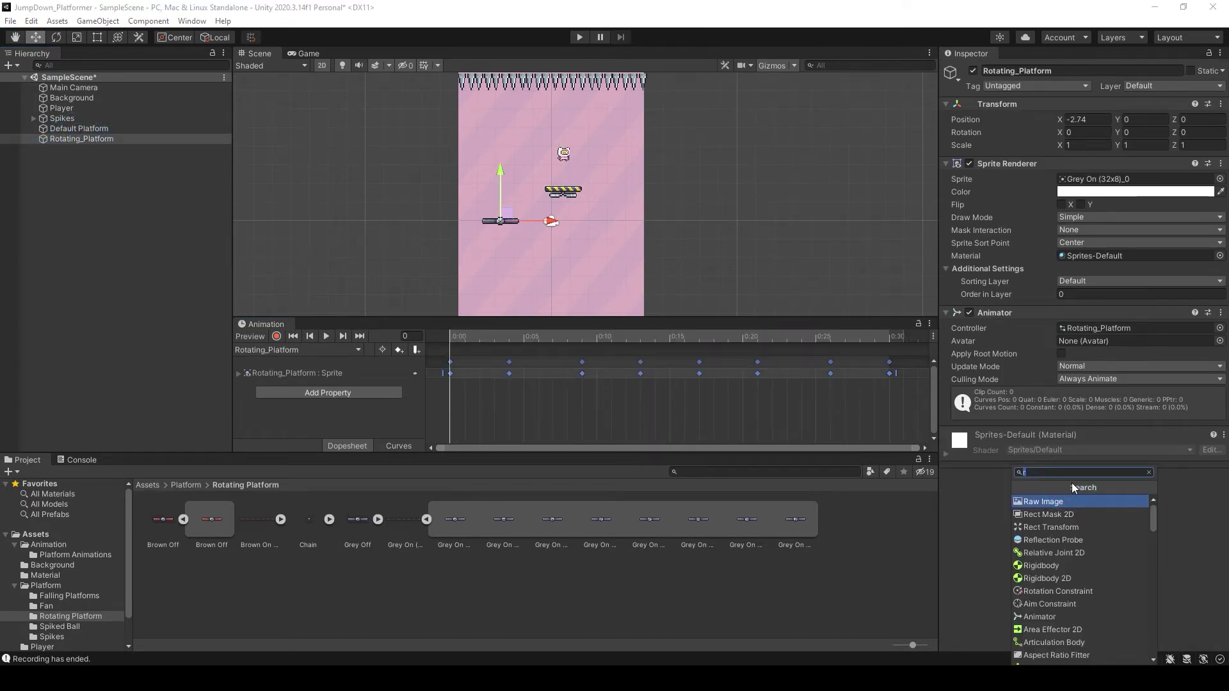
pyautogui.press('BackSpace')
pyautogui.write('box')
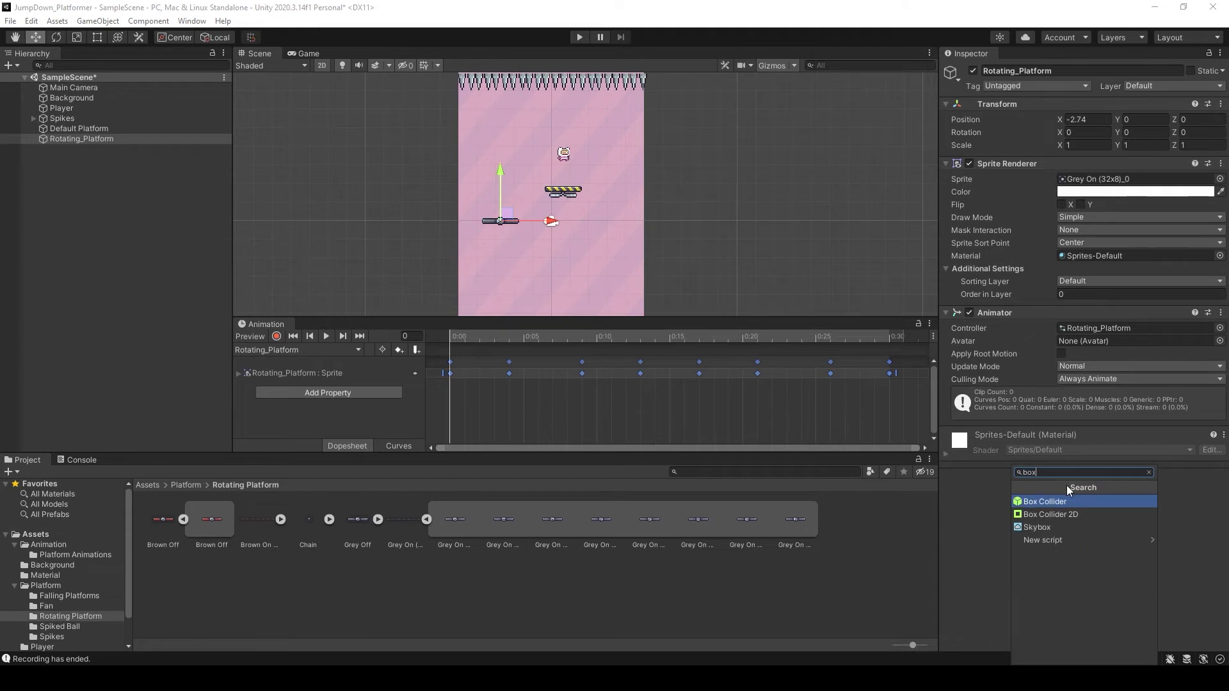
pyautogui.click(1050, 514)
# Step: Fit the collider's top edge to the platform: size 2 × 0.4267229, offset Y -0.036638
pyautogui.scroll(1, 512, 224)
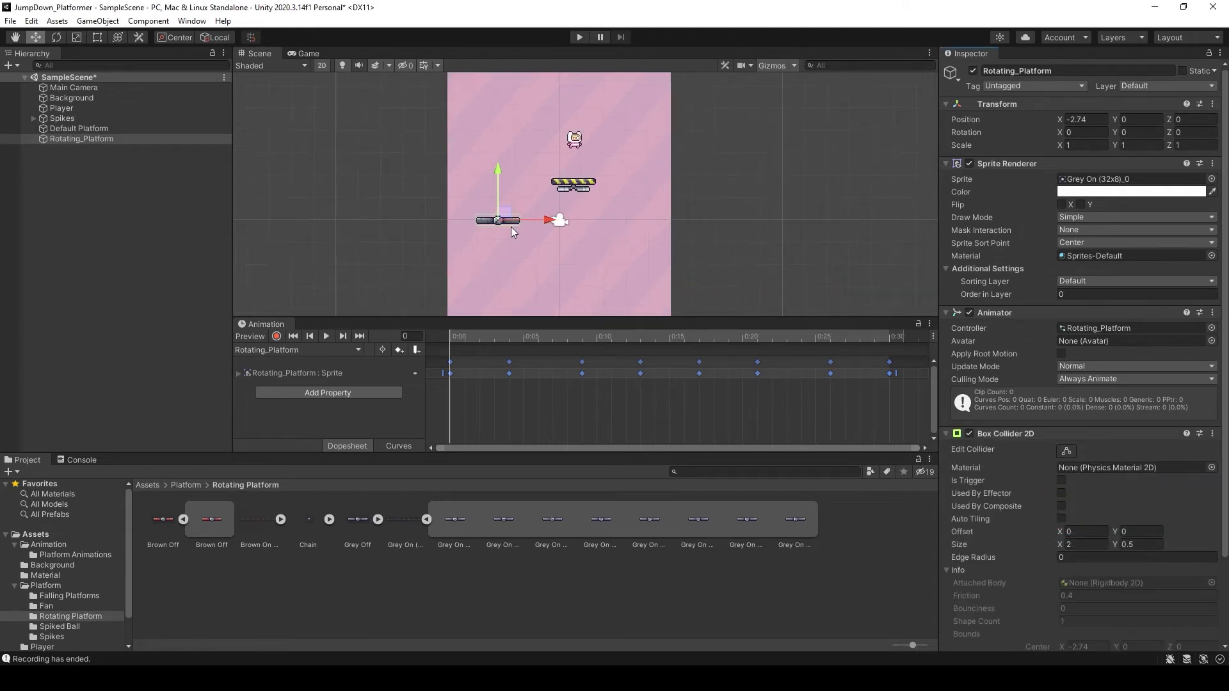
pyautogui.scroll(4, 499, 243)
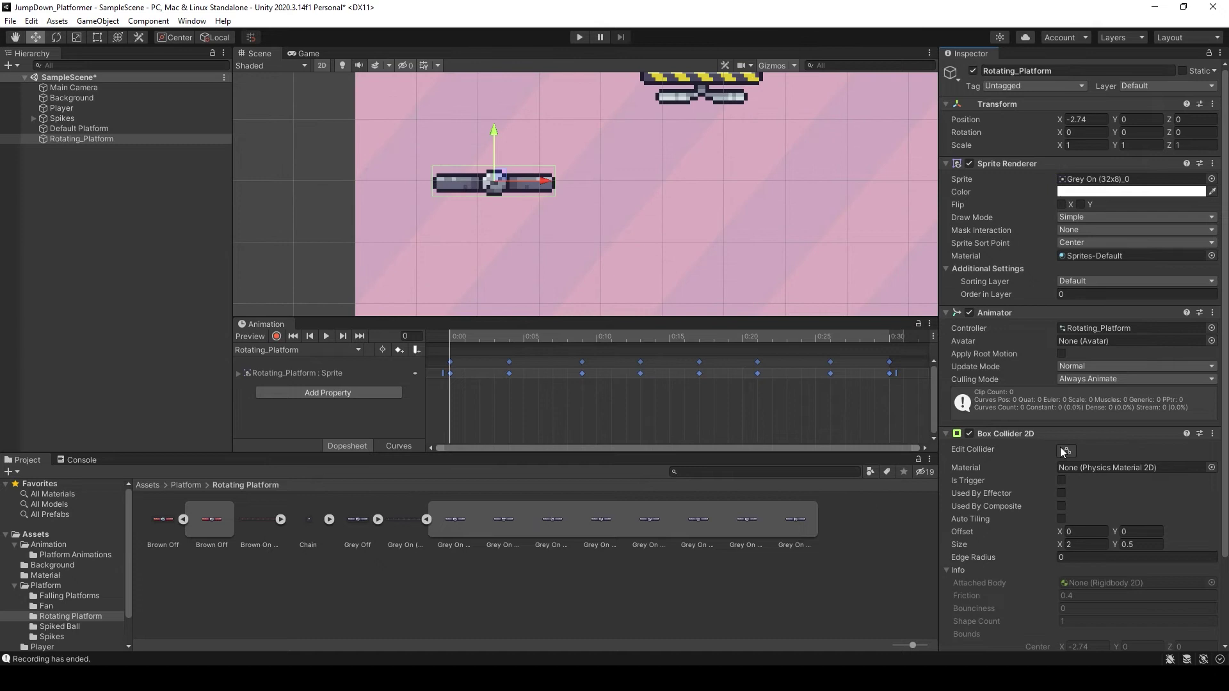
pyautogui.click(1065, 451)
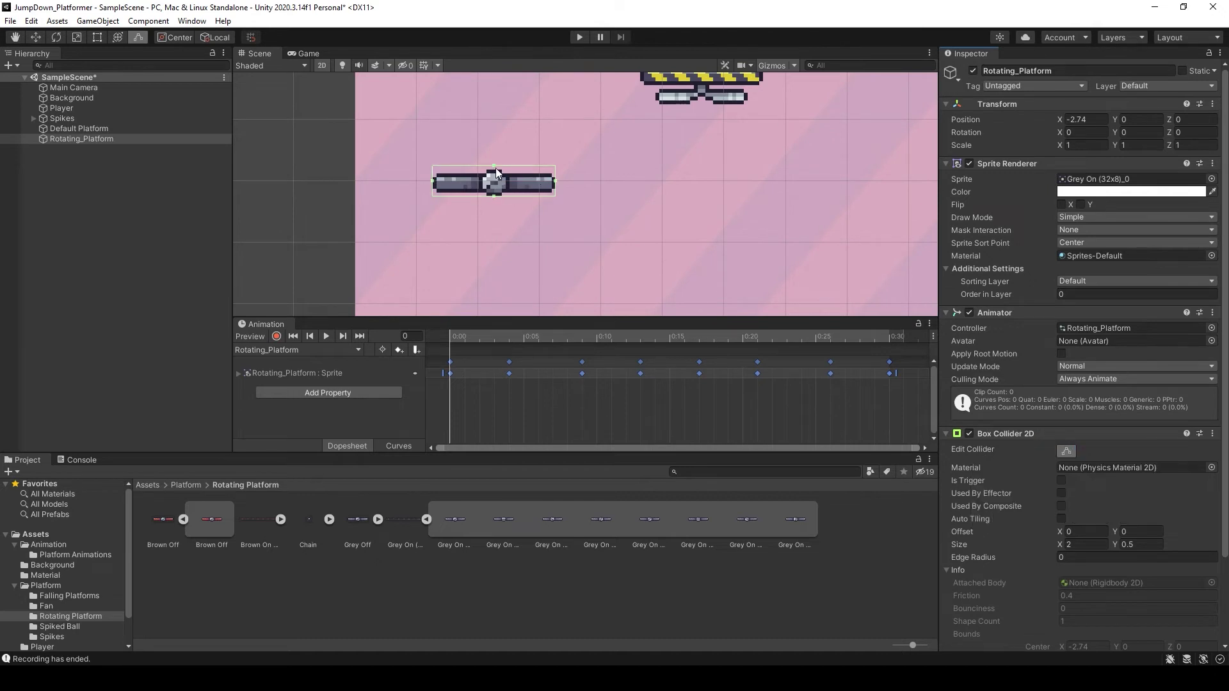
pyautogui.moveTo(494, 168); pyautogui.dragTo(494, 170)
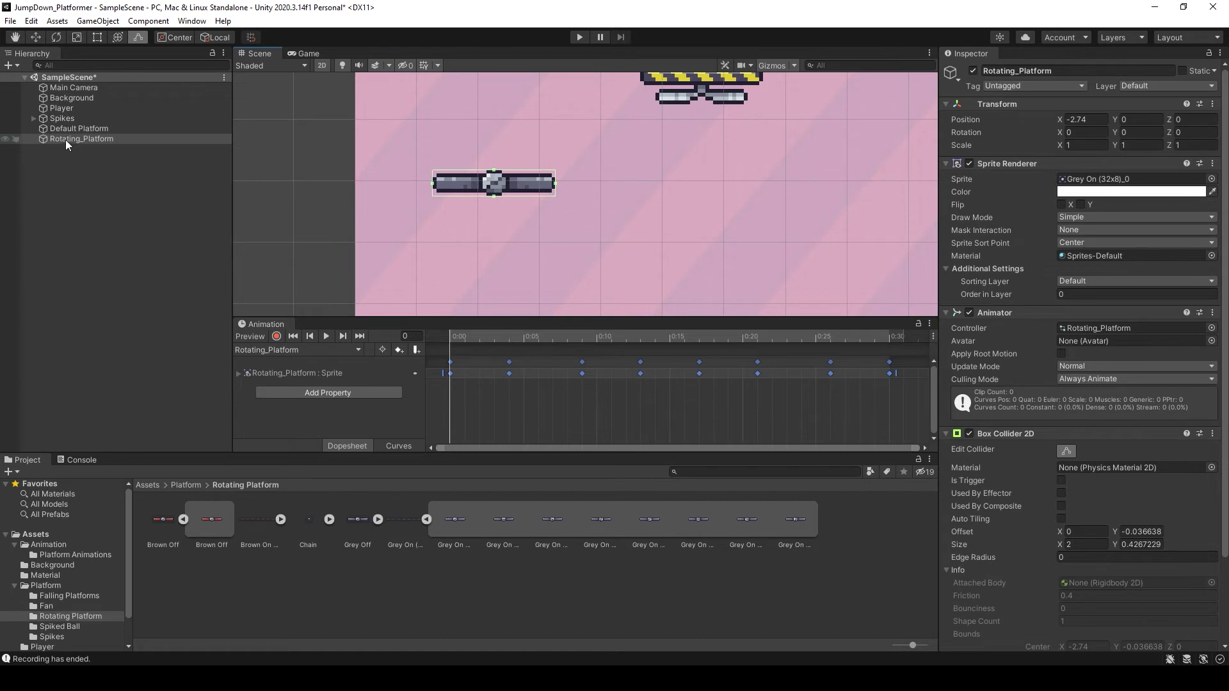
# Step: Play the game and walk the player left and right beside the animated platform
pyautogui.click(575, 36)
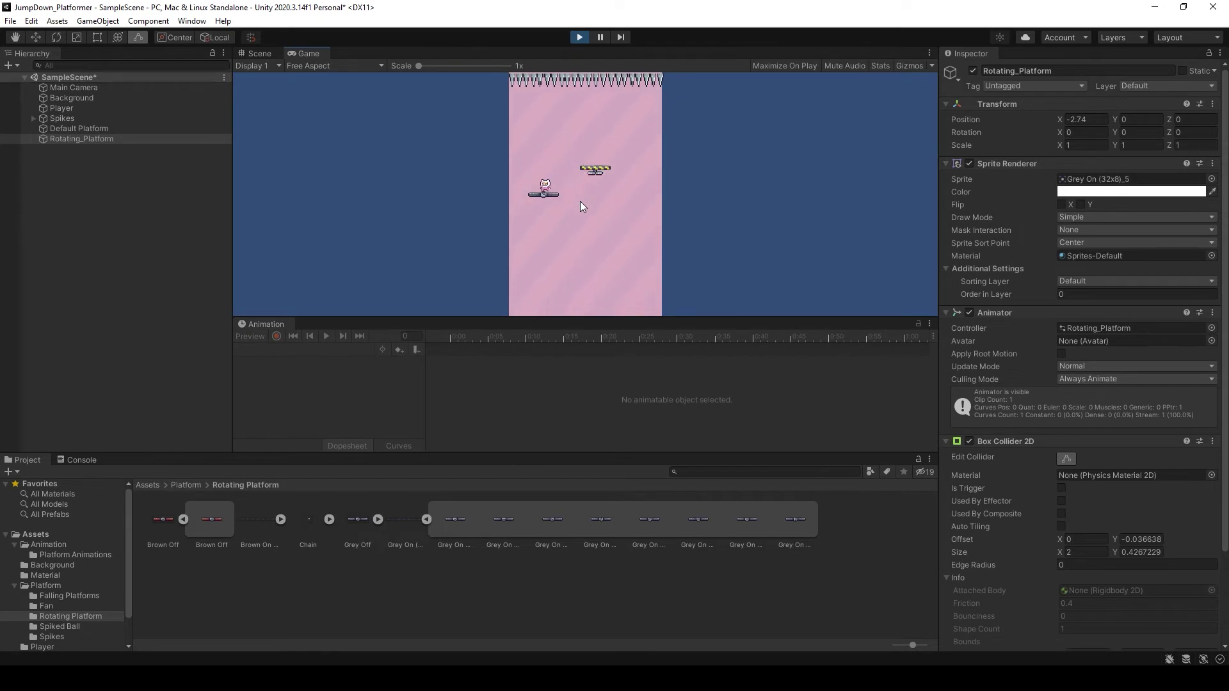
pyautogui.press('Right')
pyautogui.press('Left')
pyautogui.press('Right')
pyautogui.press('Left')
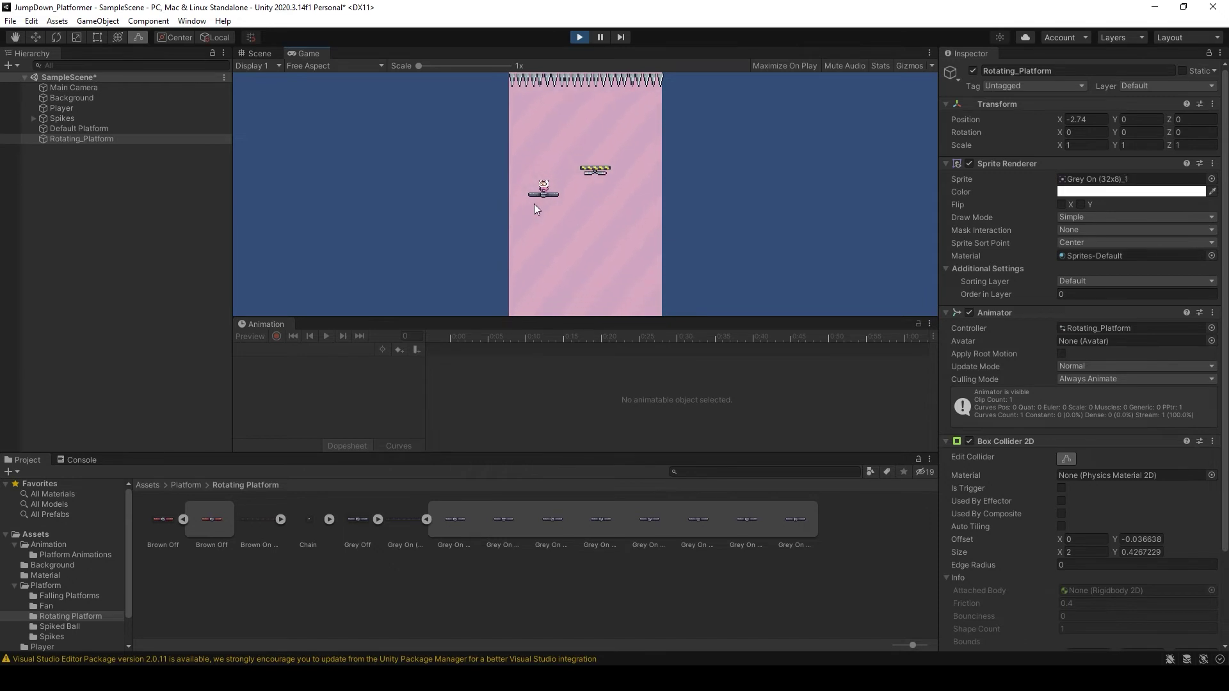
pyautogui.press('Right')
# Step: Stop play and add a Hinge Joint 2D to Rotating_Platform
pyautogui.click(580, 37)
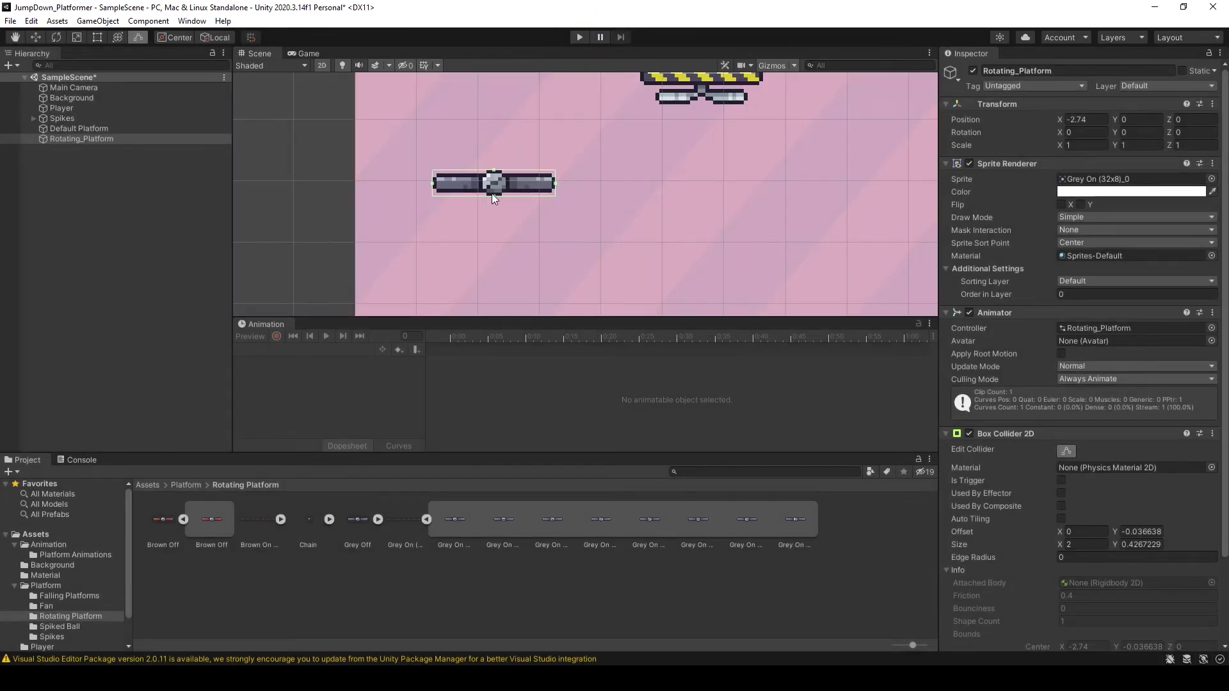
pyautogui.click(77, 139)
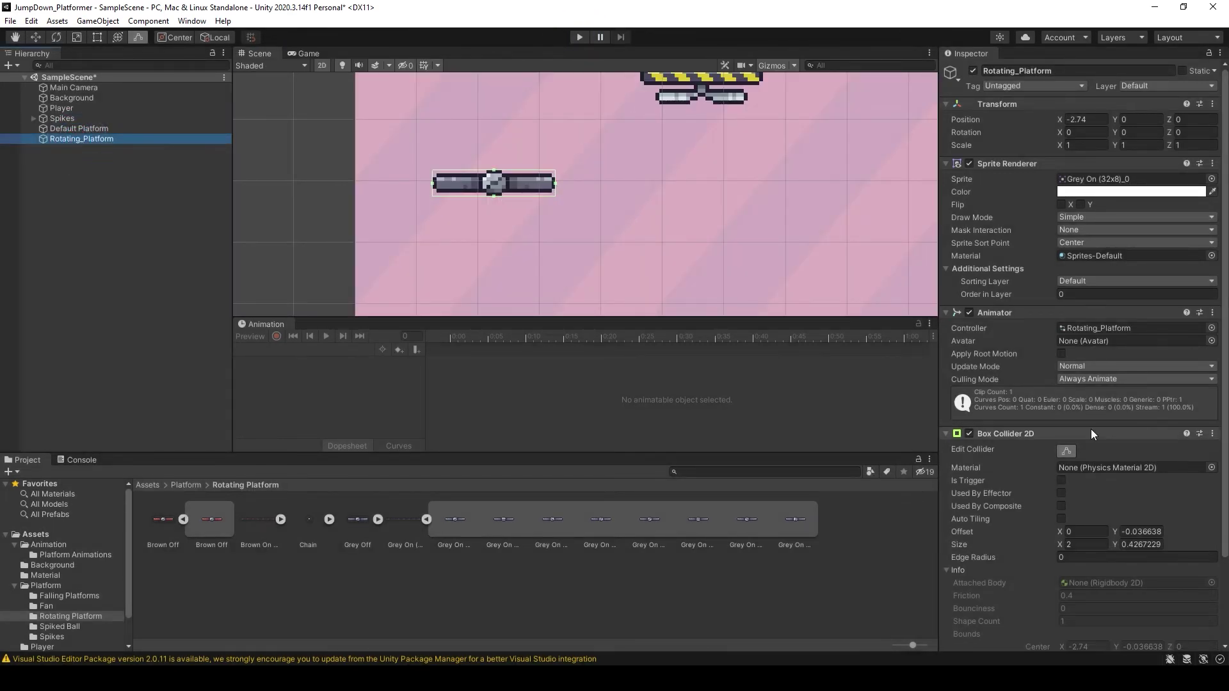
pyautogui.scroll(-4, 1090, 429)
pyautogui.click(1072, 636)
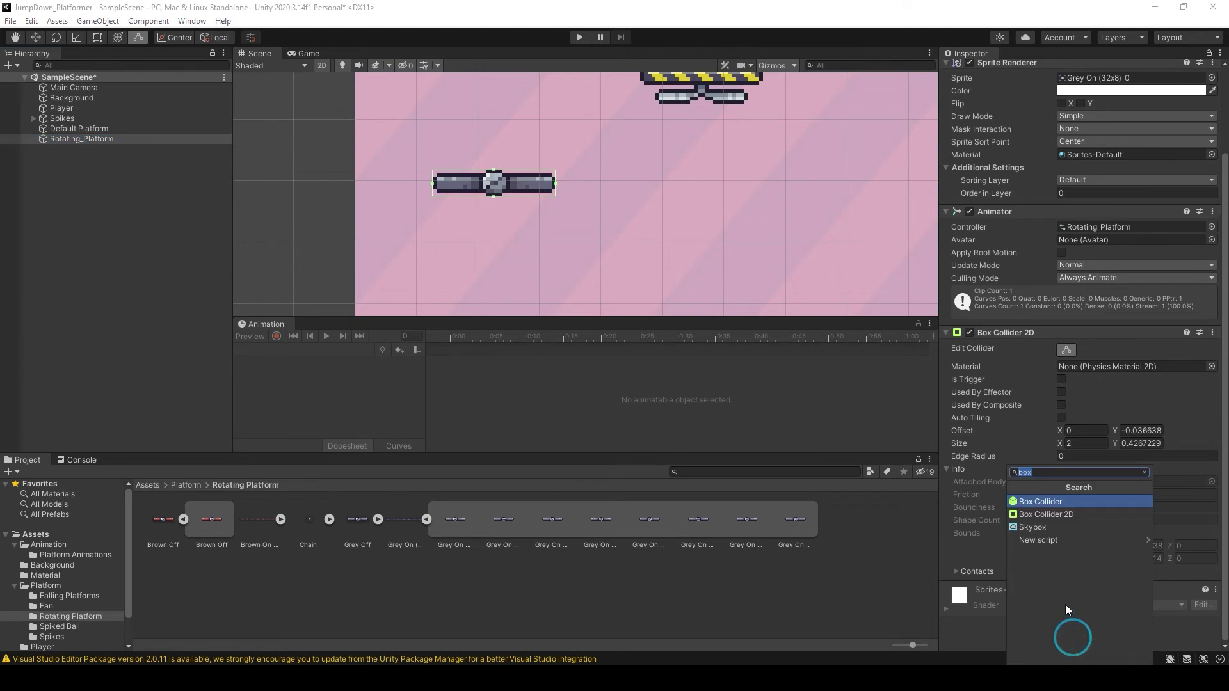
pyautogui.press('BackSpace')
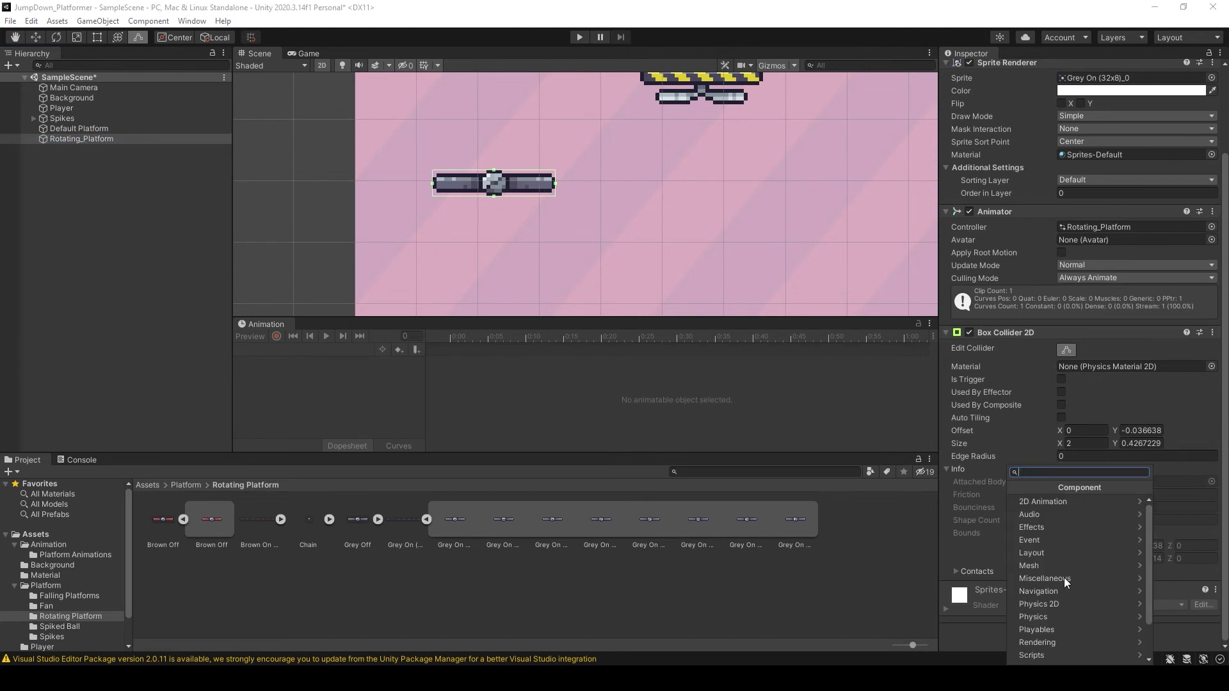
pyautogui.write('hin')
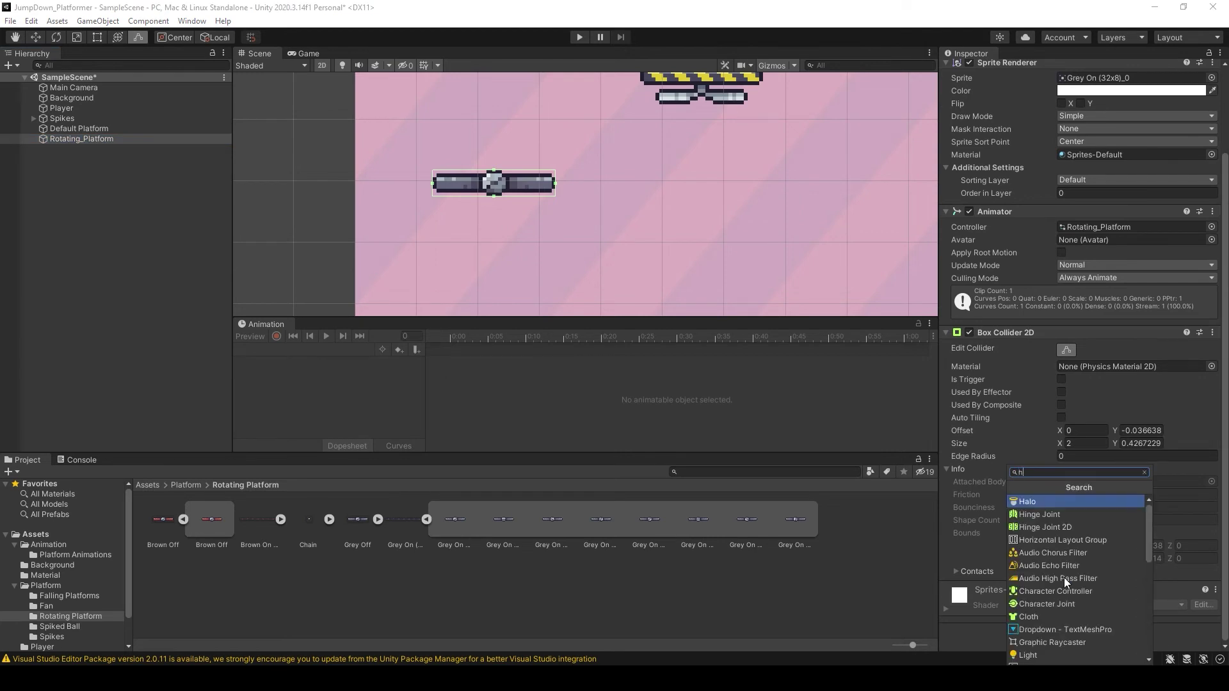
pyautogui.click(1033, 516)
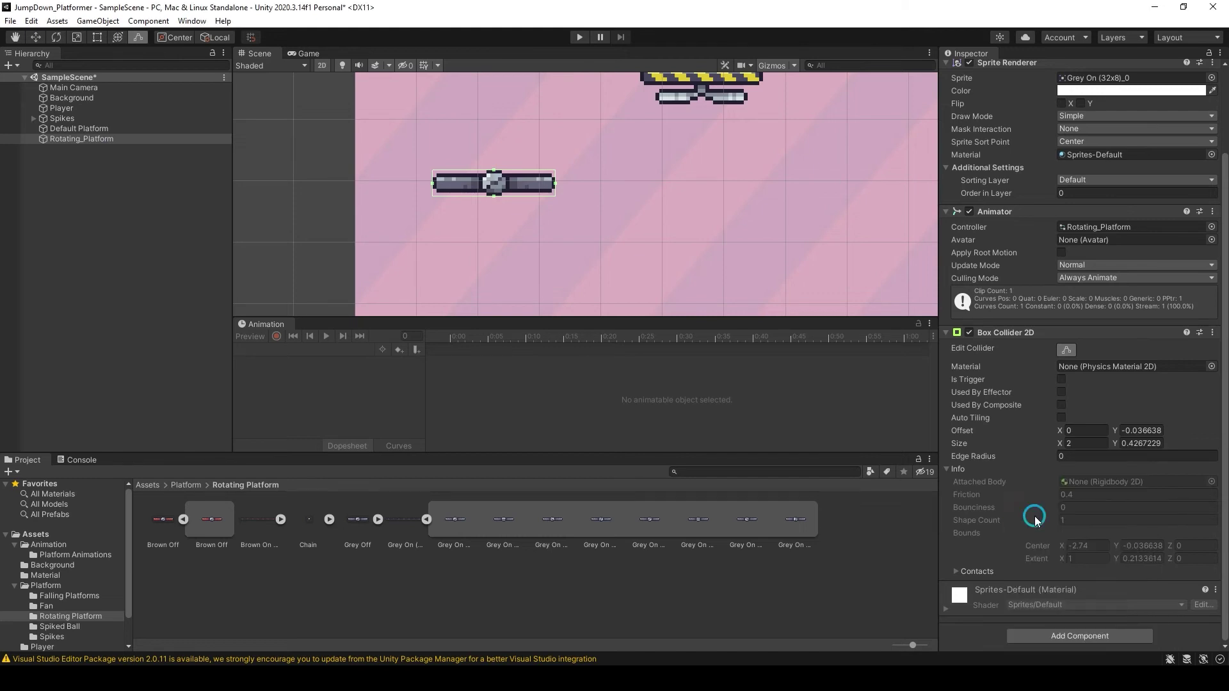
# Step: Select the extra trailing zero in the hinge's Maximum Motor Force value
pyautogui.scroll(-2, 557, 191)
pyautogui.scroll(-1, 583, 246)
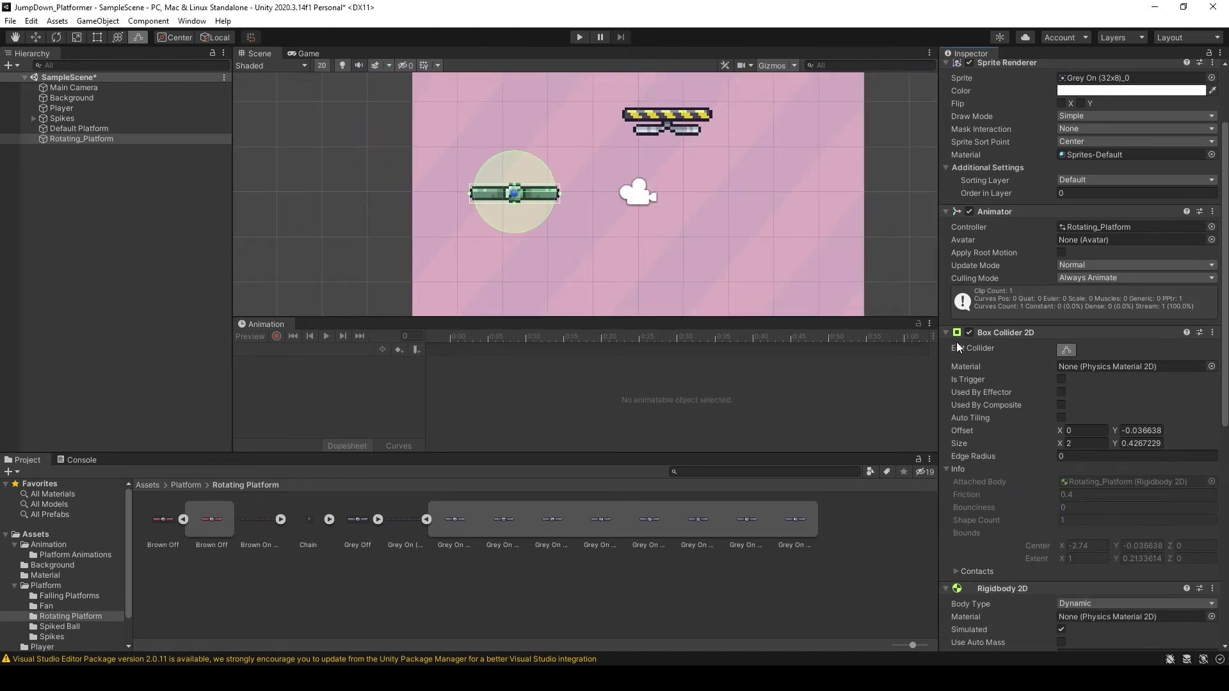
pyautogui.scroll(-10, 1122, 379)
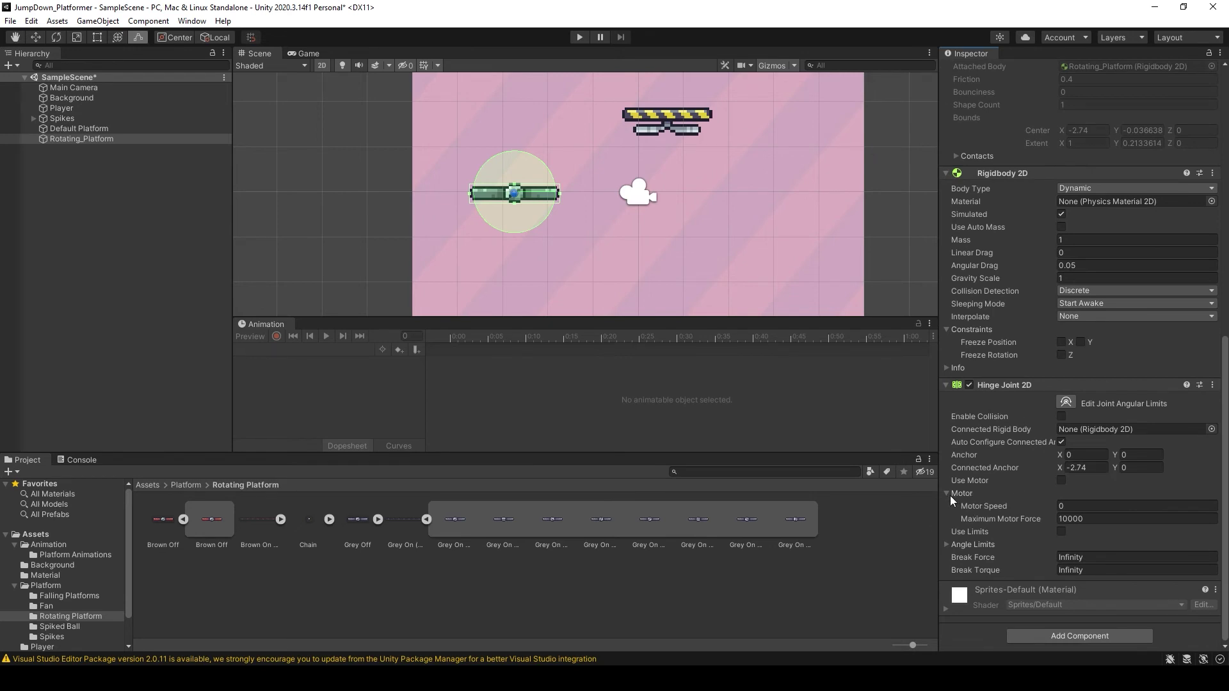
pyautogui.moveTo(1083, 516); pyautogui.dragTo(1075, 521)
# Step: Cut Maximum Motor Force to 100, then test the hinged platform over two play runs
pyautogui.press('BackSpace')
pyautogui.click(578, 37)
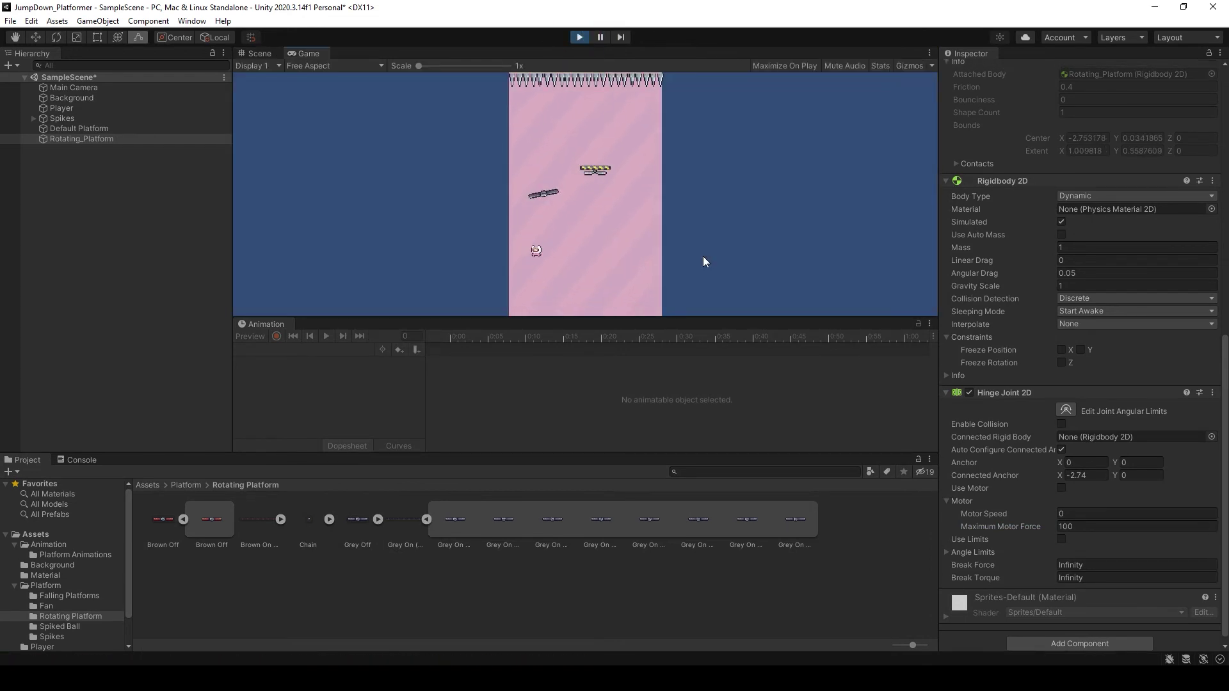
pyautogui.click(578, 37)
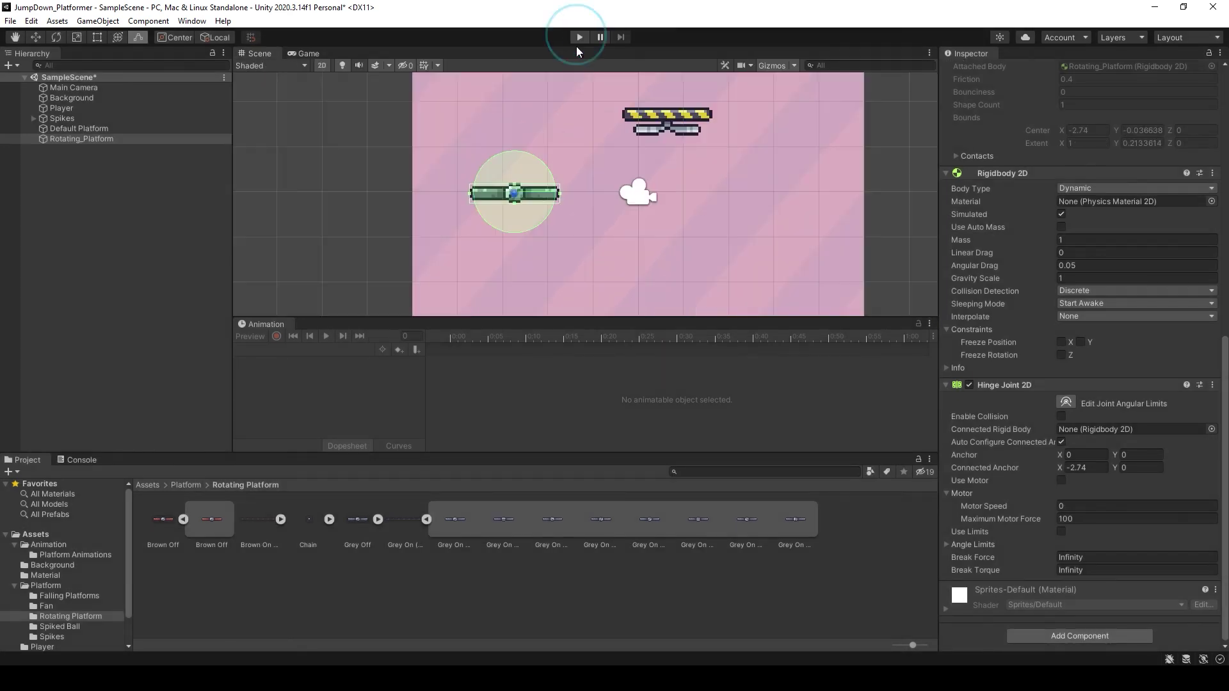
pyautogui.click(574, 38)
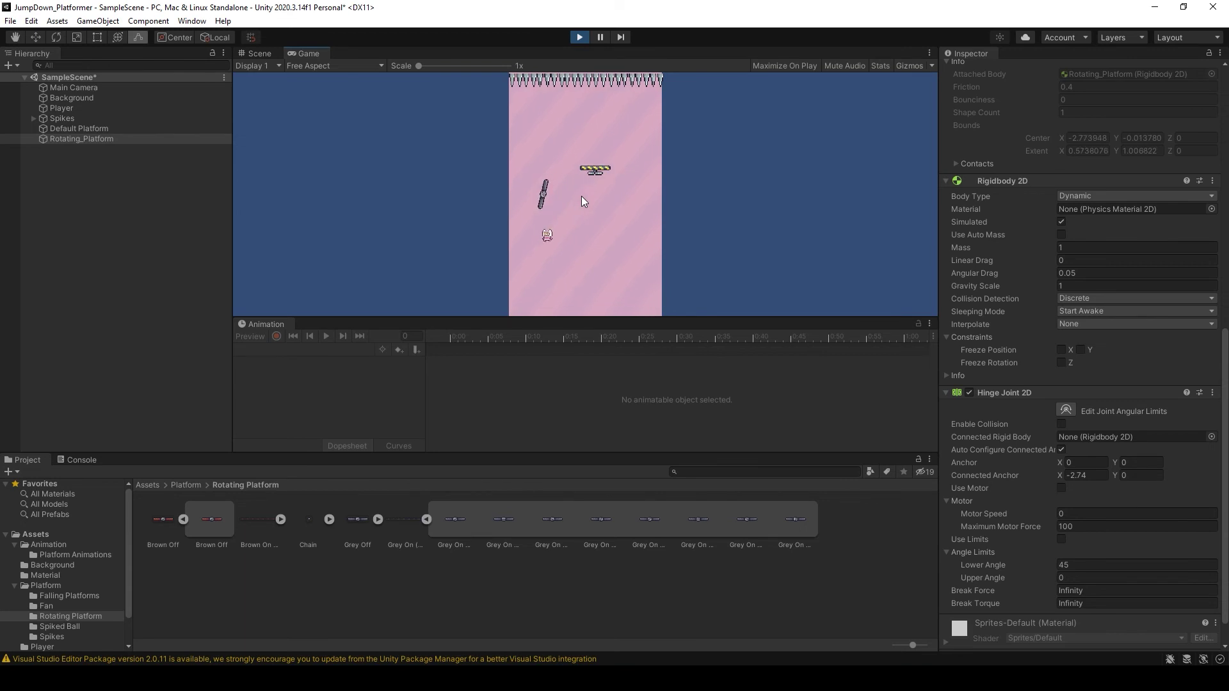
pyautogui.click(577, 38)
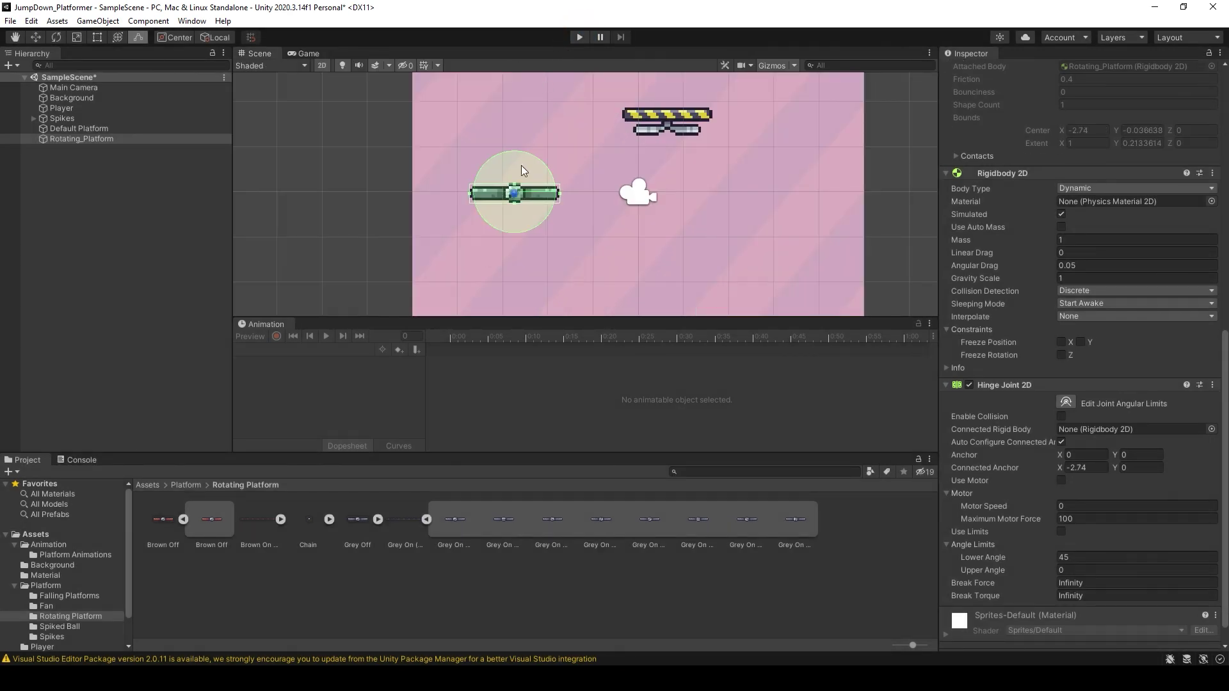
# Step: Turn on Use Limits in Rotating_Platform's Hinge Joint 2D and run the game
pyautogui.click(74, 139)
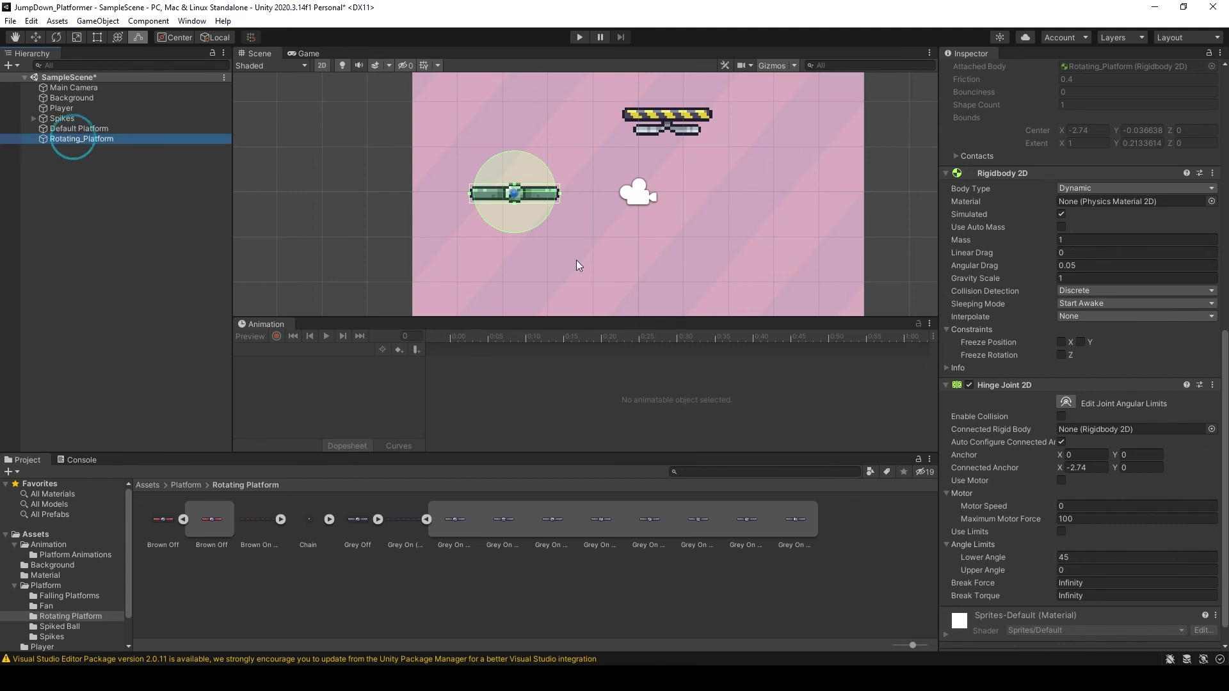
pyautogui.scroll(-1, 1081, 512)
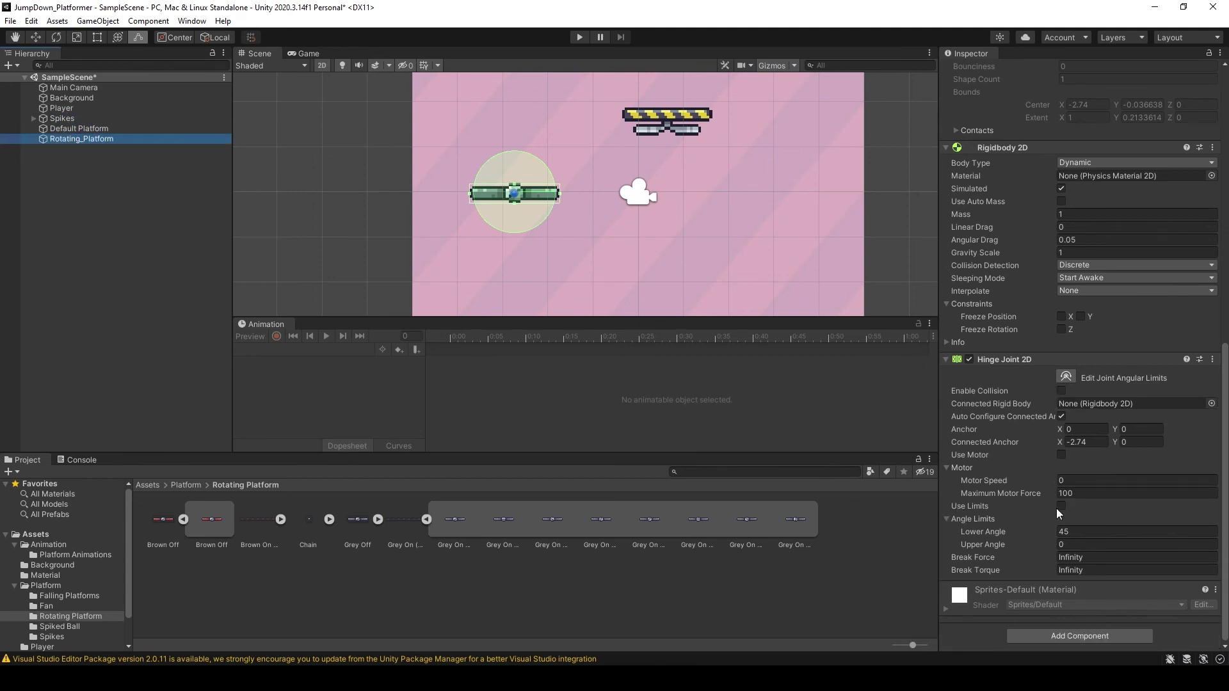
pyautogui.click(1061, 507)
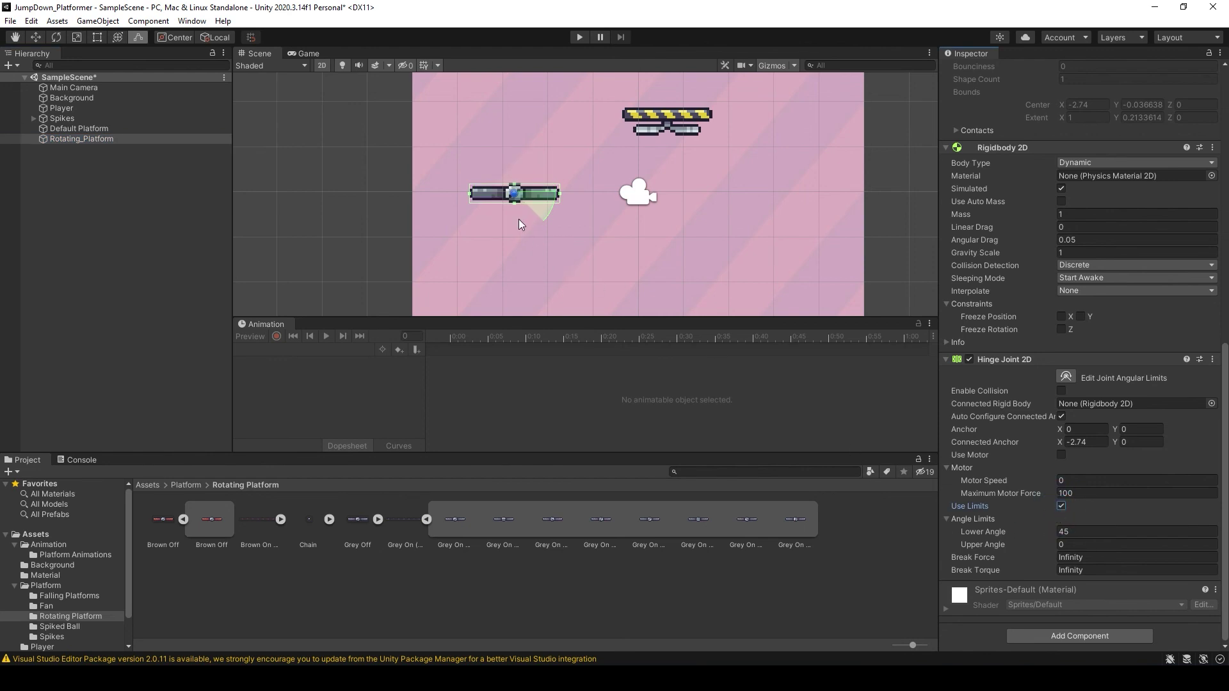
pyautogui.click(579, 38)
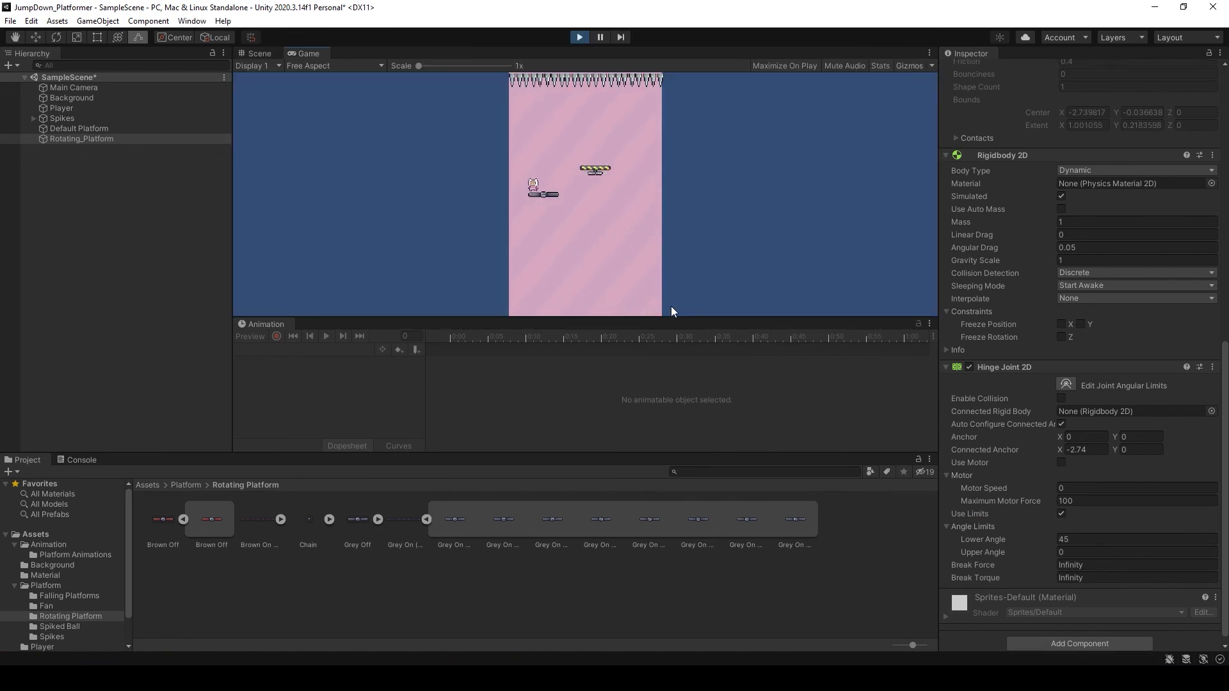
# Step: Walk the player onto the platform's right end, then step slightly left to watch it tilt
pyautogui.press('Right')
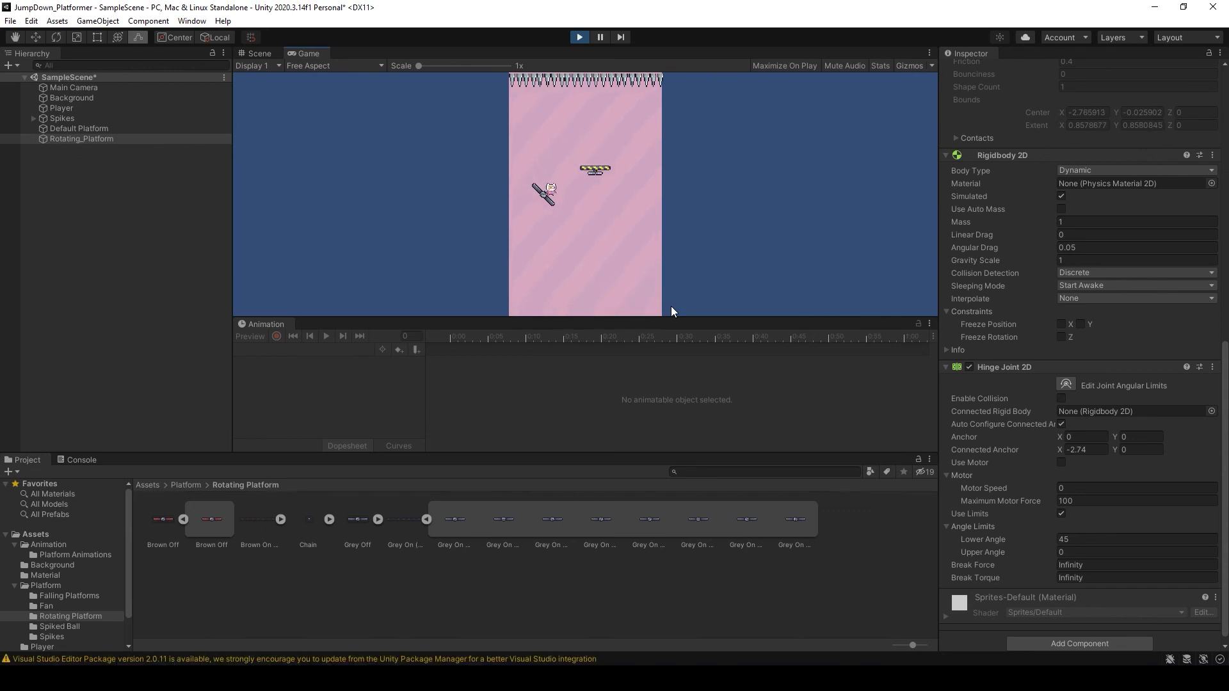
pyautogui.press('Left')
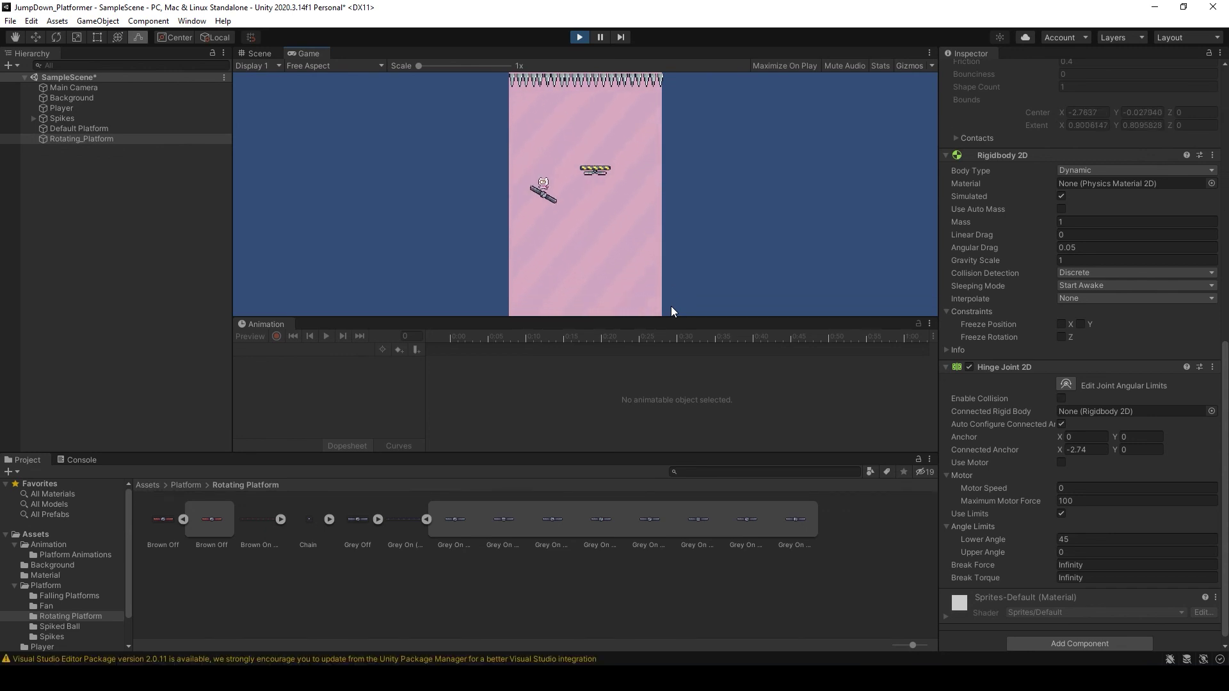